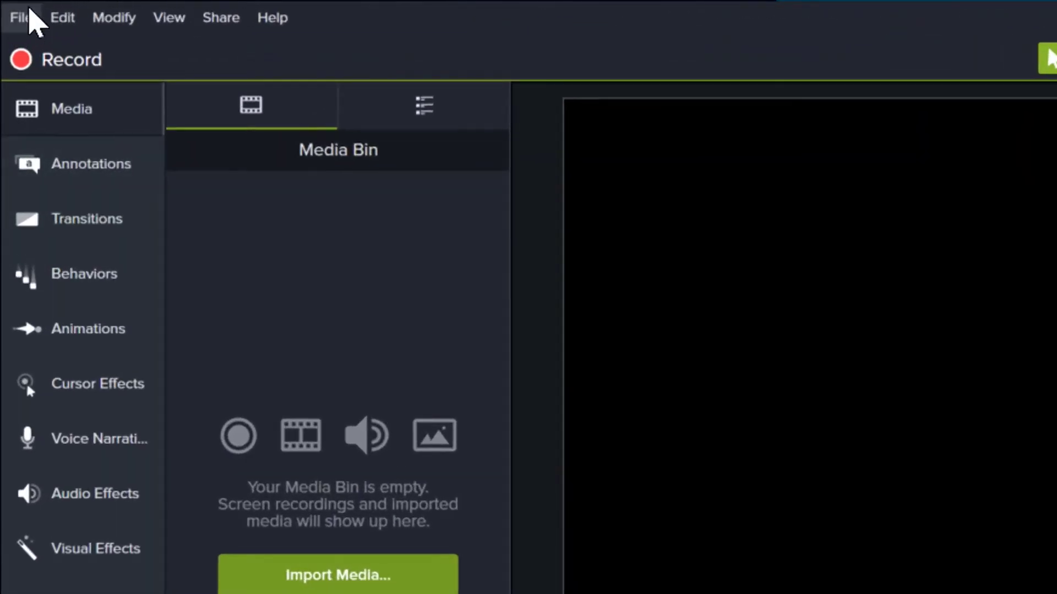
Step: Apply a 1080p HD (1920x1080) canvas in Project Settings, then bring up Camtasia Recorder
click(10, 8)
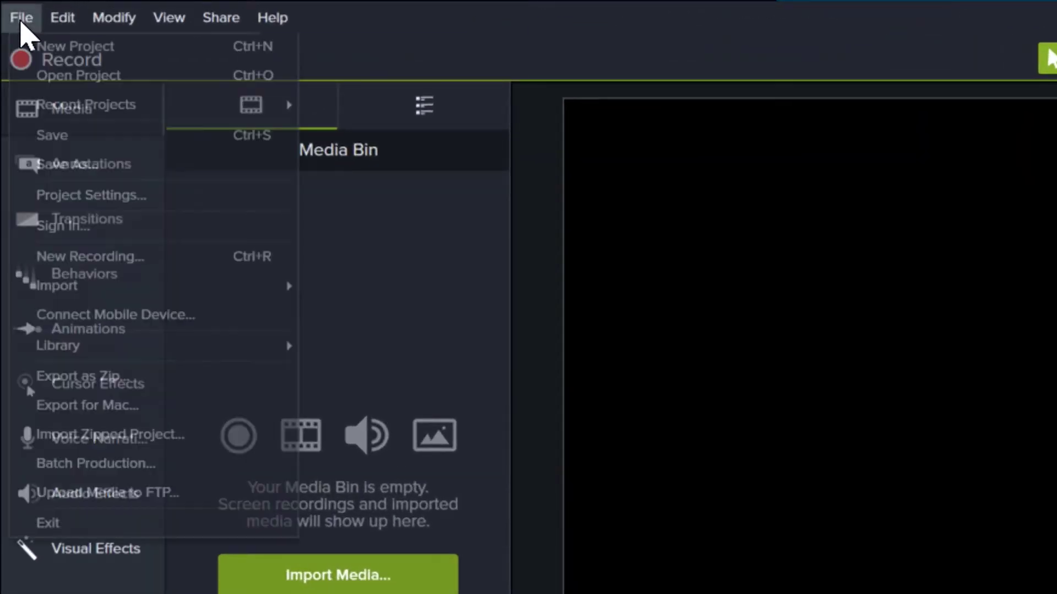
click(135, 199)
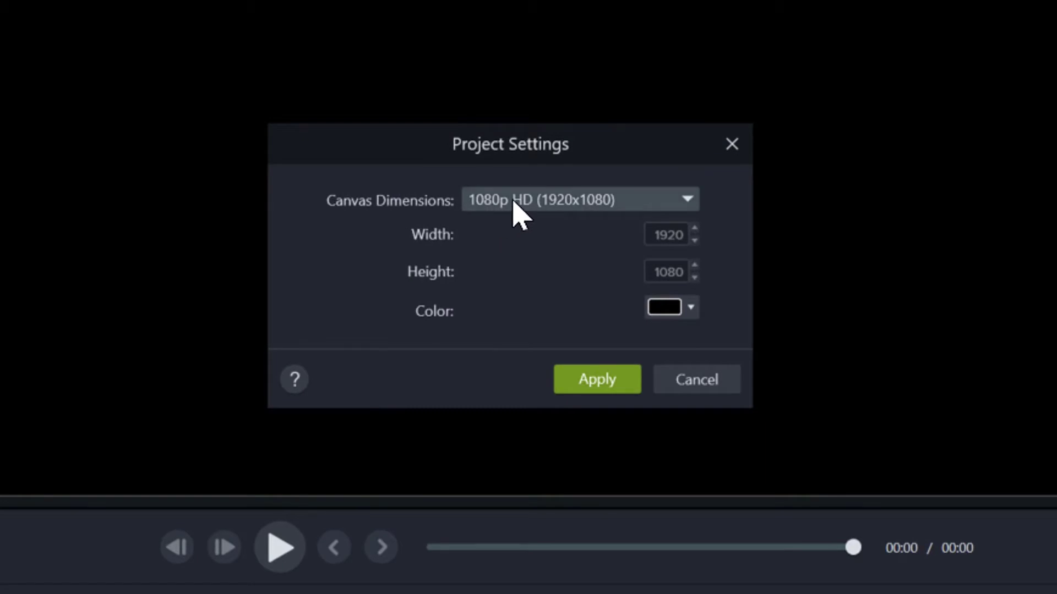
click(600, 382)
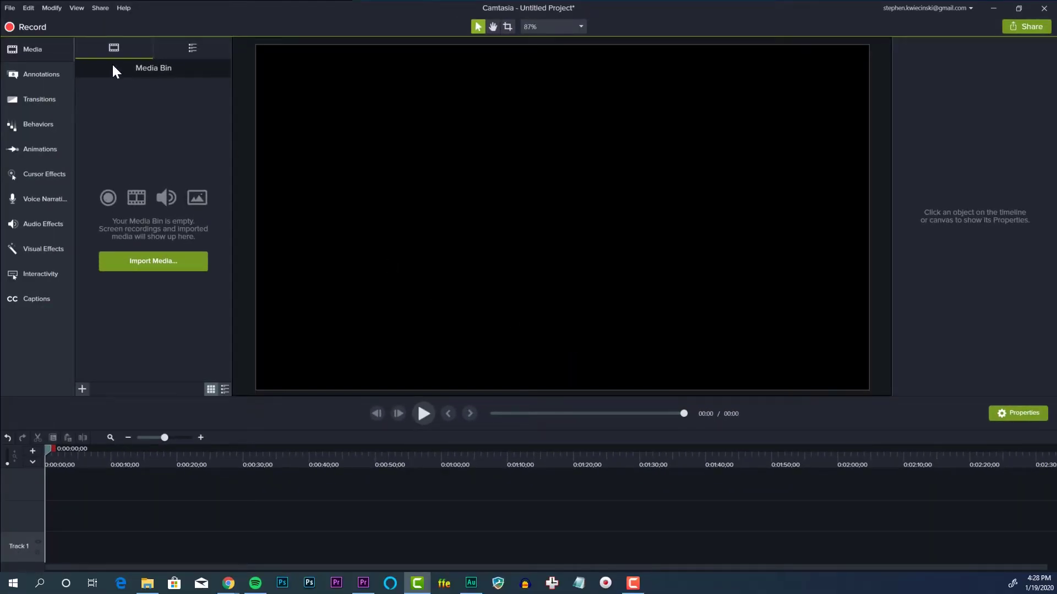
click(39, 32)
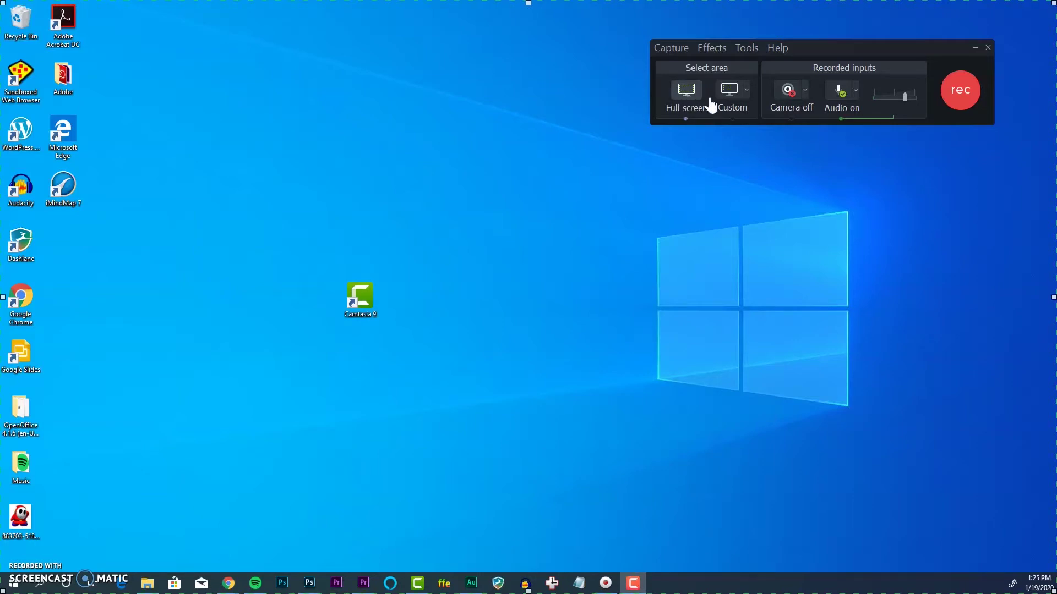
Step: Start a full-screen recording with audio on and the camera off
click(971, 87)
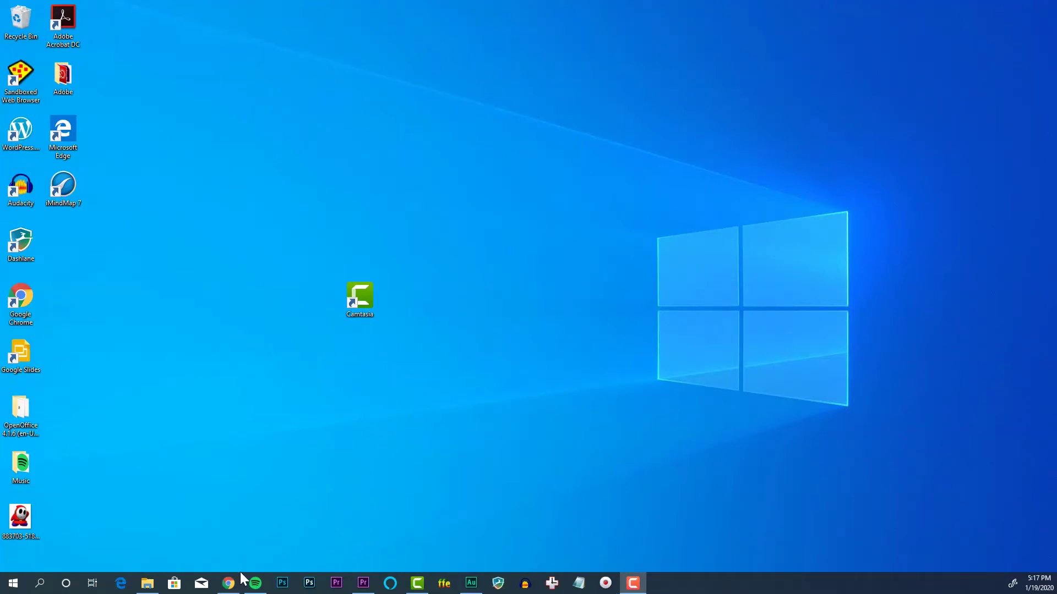
Step: Upload virtual-assistance-youtube-cover-v09 as the YouTube channel banner, then stop recording with F10
click(228, 584)
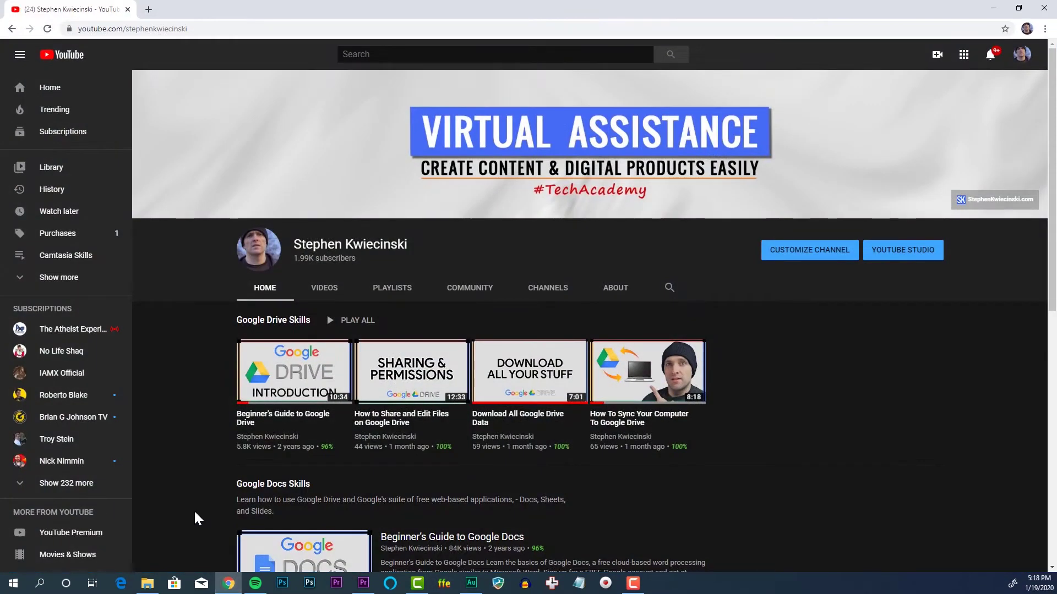
mouse_move(980, 189)
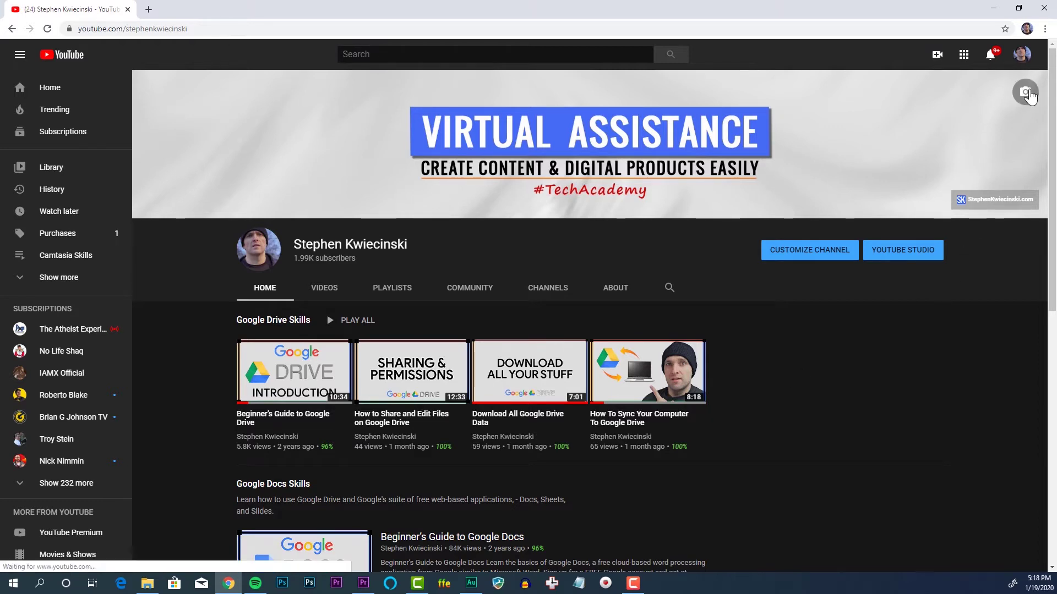
click(1027, 94)
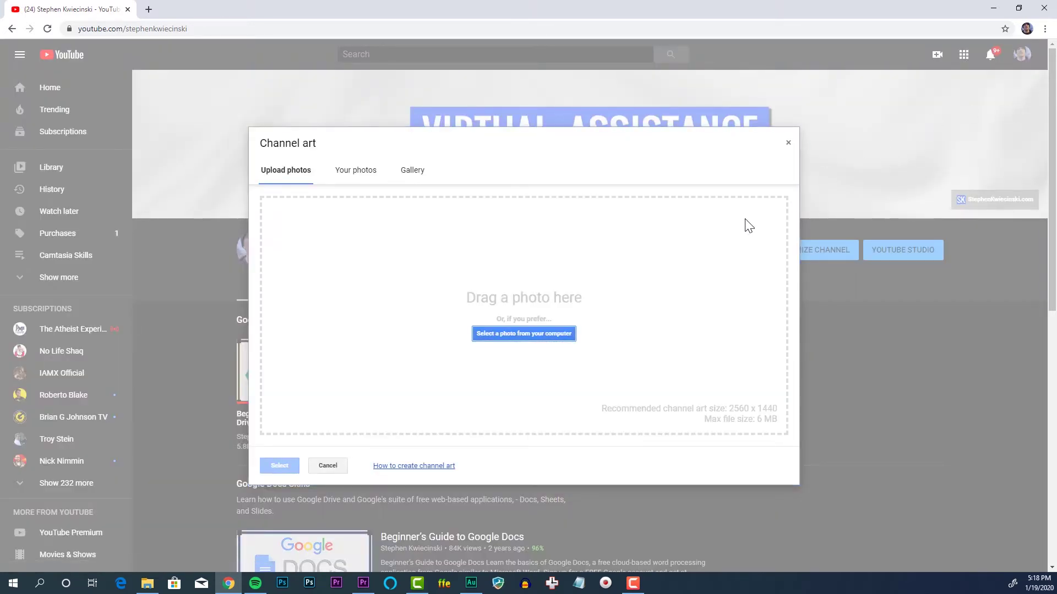
click(503, 335)
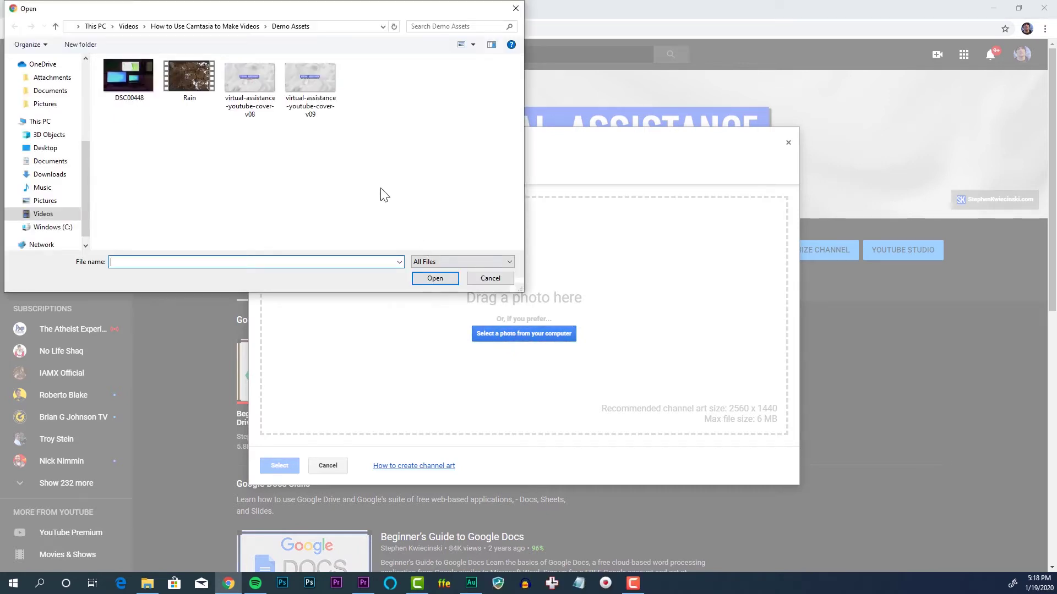
click(308, 88)
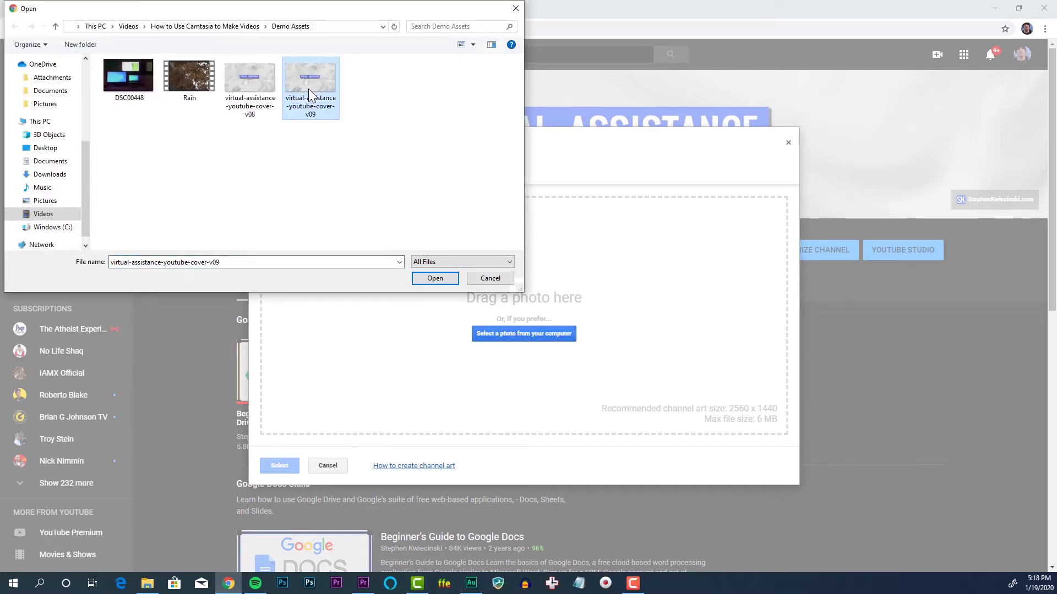
click(434, 279)
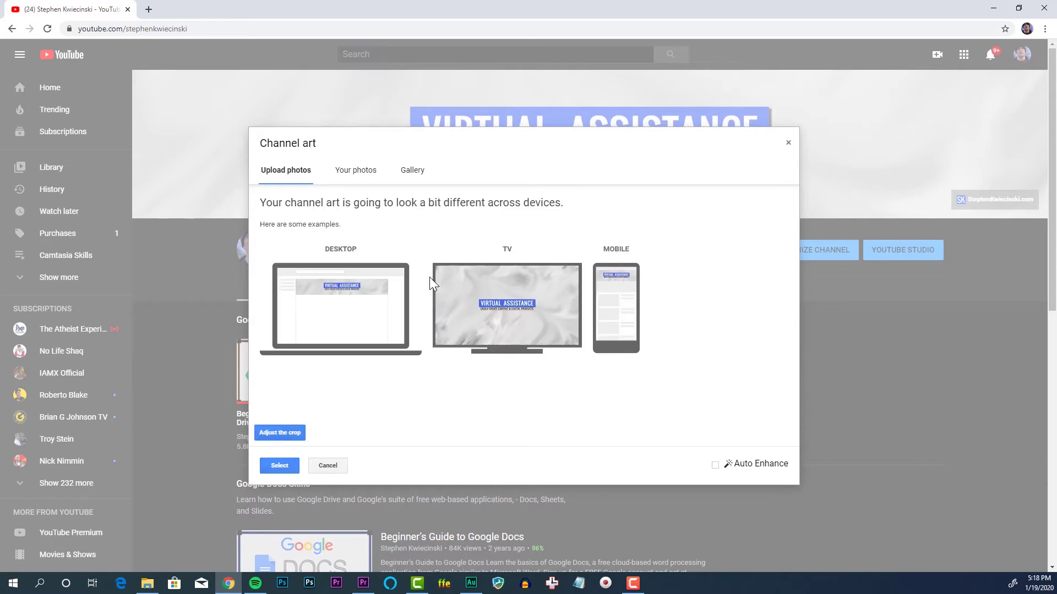
click(268, 465)
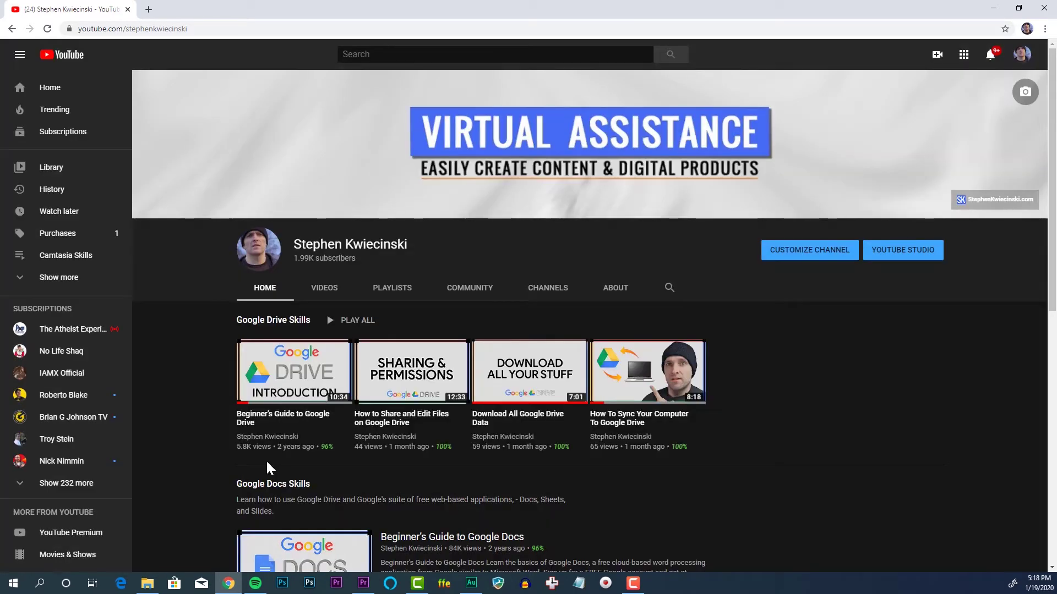
key(F10)
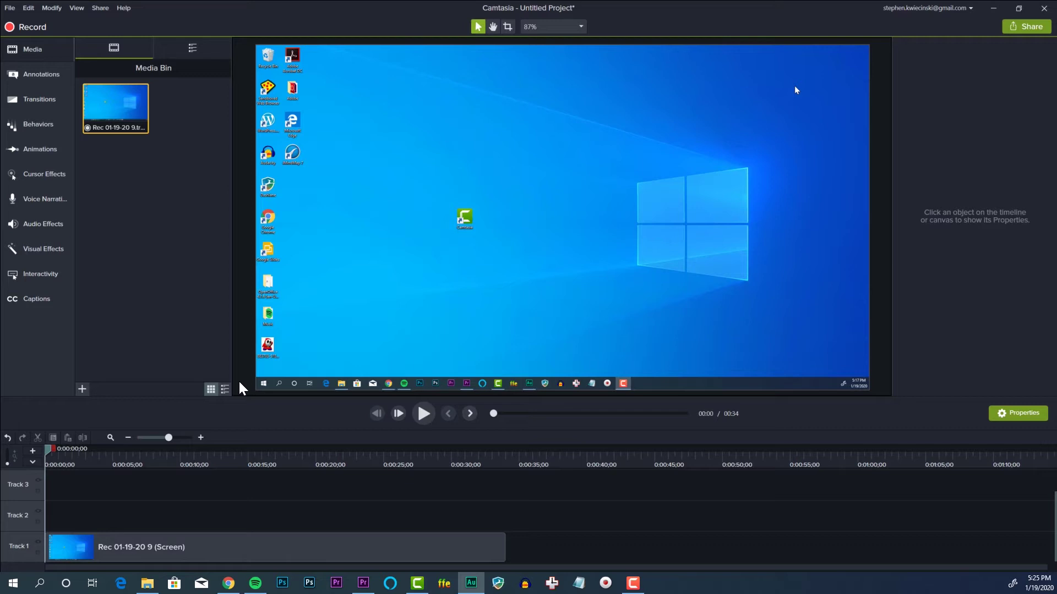
Step: Shift the recording later on Track 1 and place a Basic ABC callout at 0:00 on Track 2
click(118, 542)
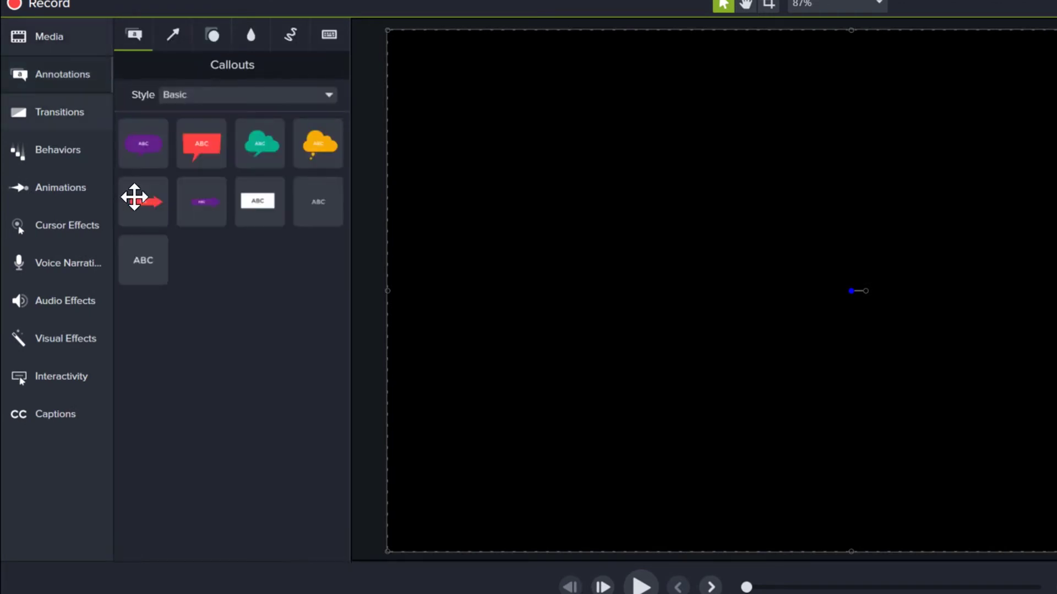
drag(158, 280, 104, 593)
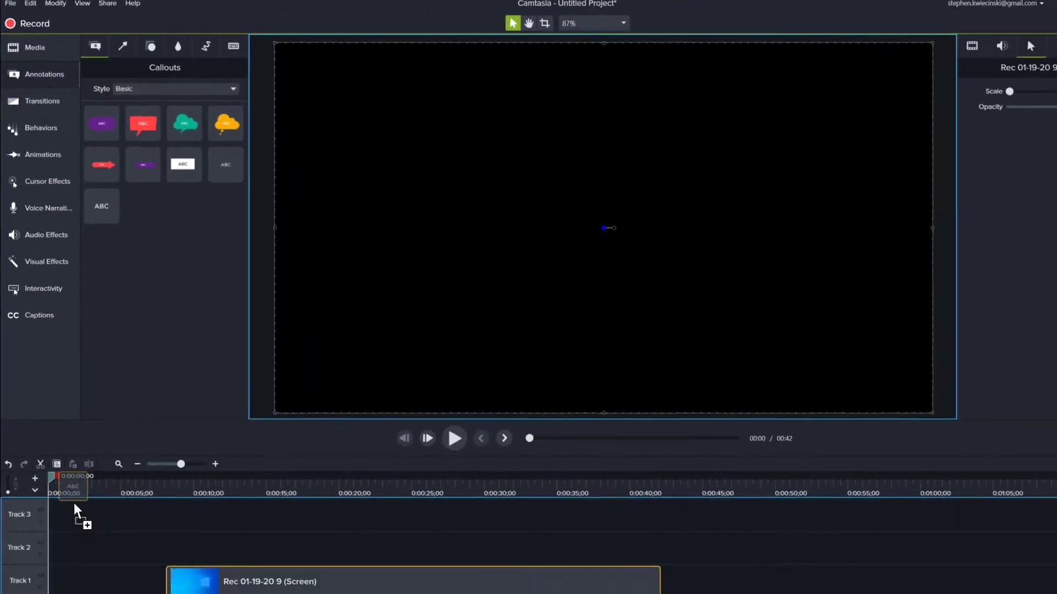
drag(73, 503, 52, 550)
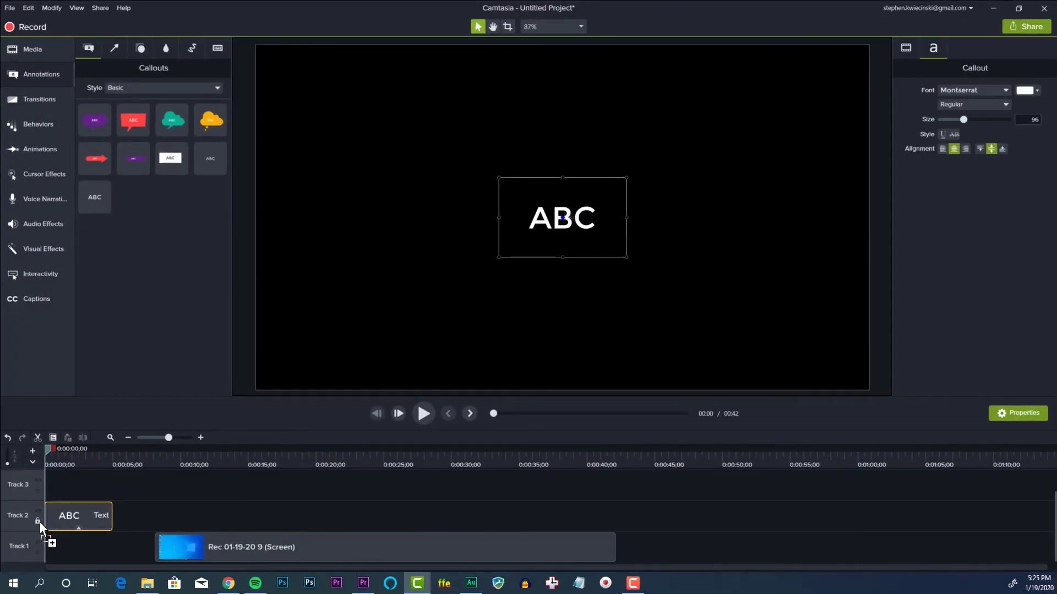
Step: Type 'HOW TO CHANGE YOUR YOUTUBE CHANNEL ART' into the callout and enlarge it to size 176
double_click(541, 219)
text(H)
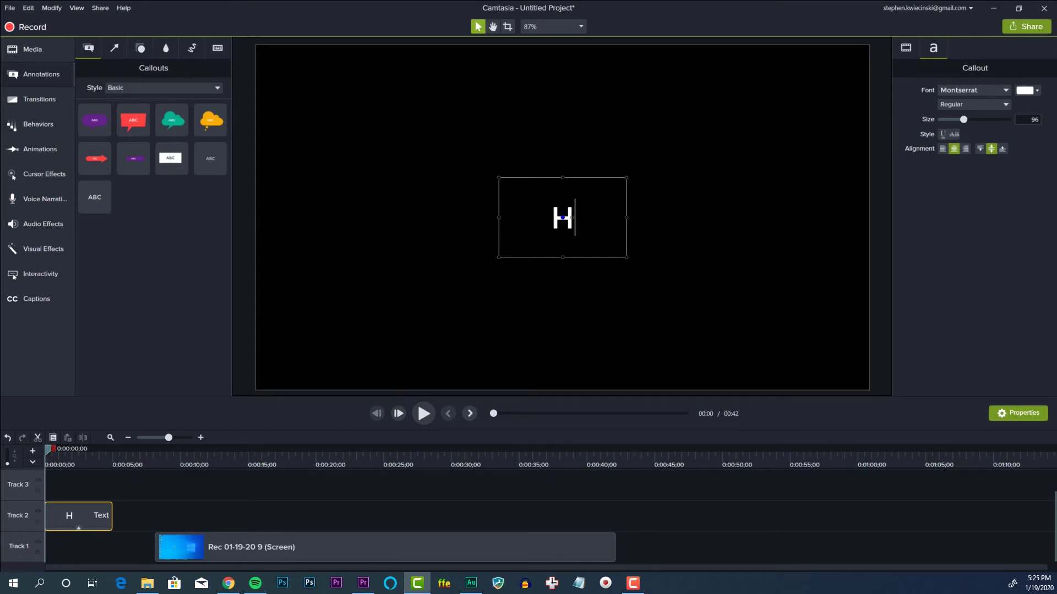
text(OW TO CHANGE YOU)
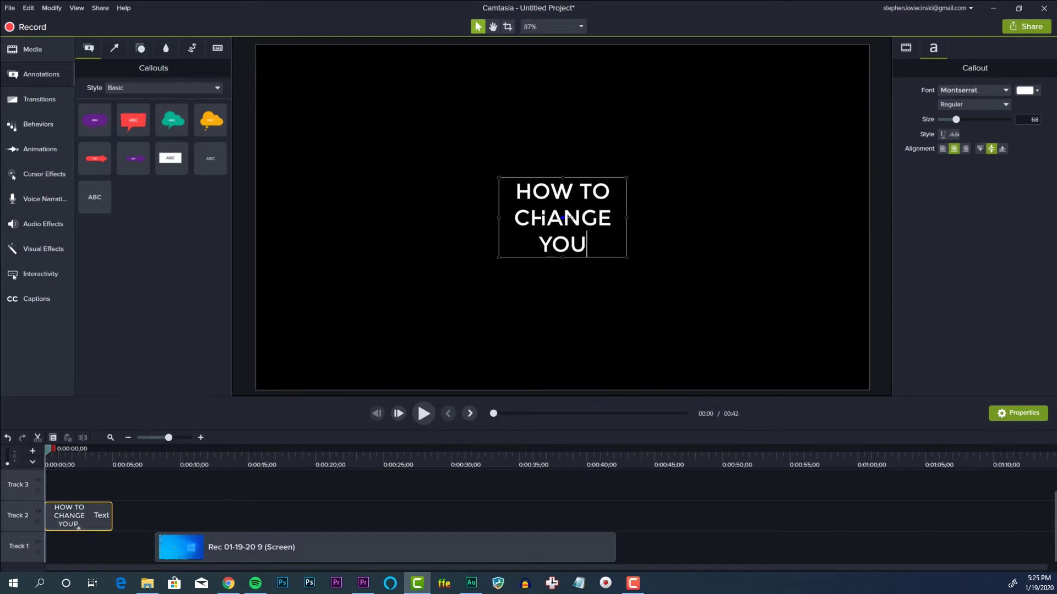
text(R YOUTUBE CHANNEL A)
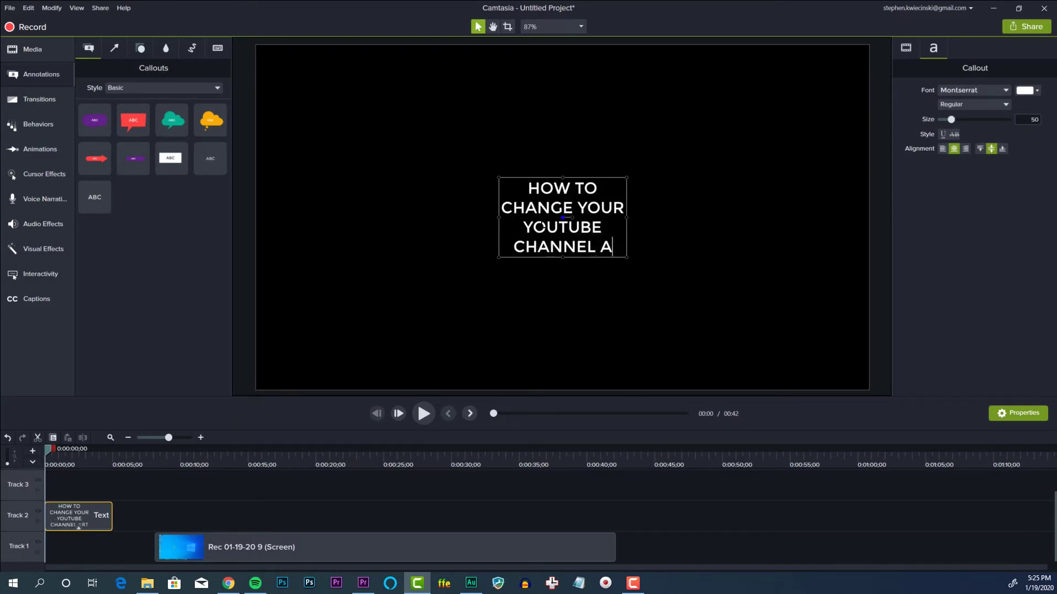
text(RT)
key(ctrl+a)
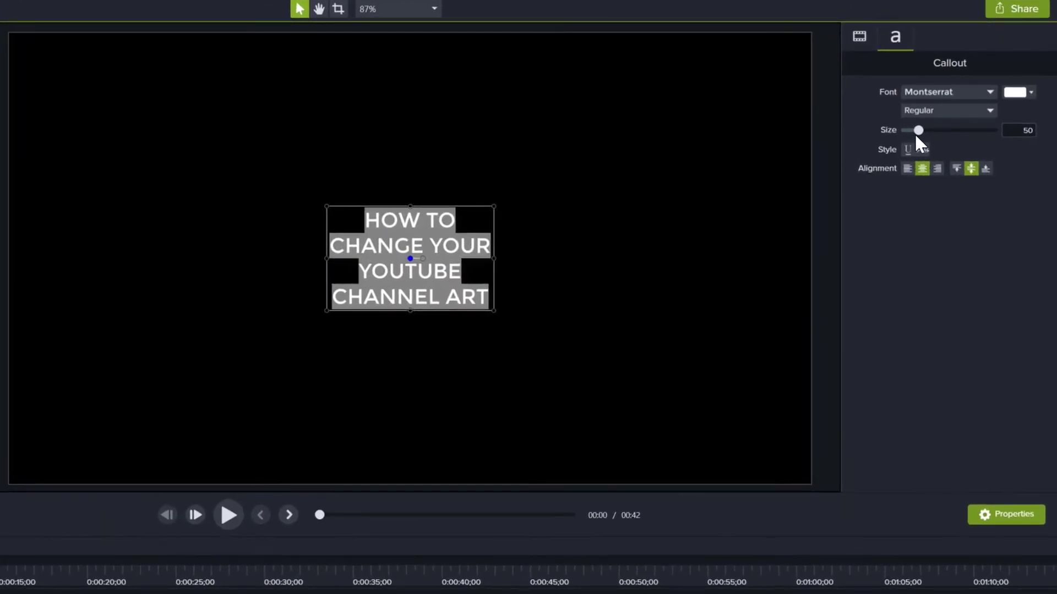
drag(917, 131, 963, 133)
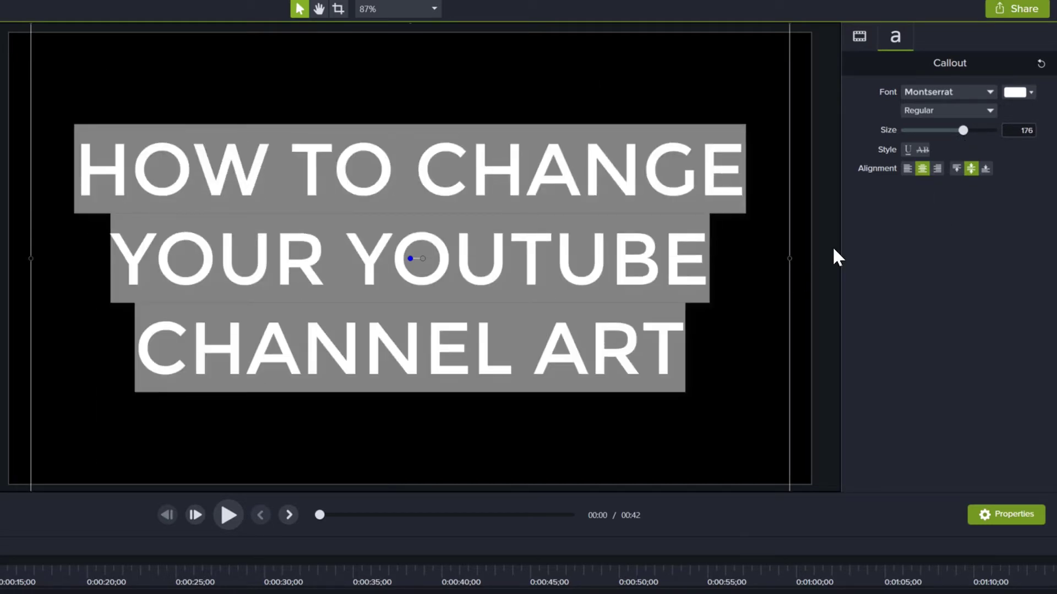
click(832, 246)
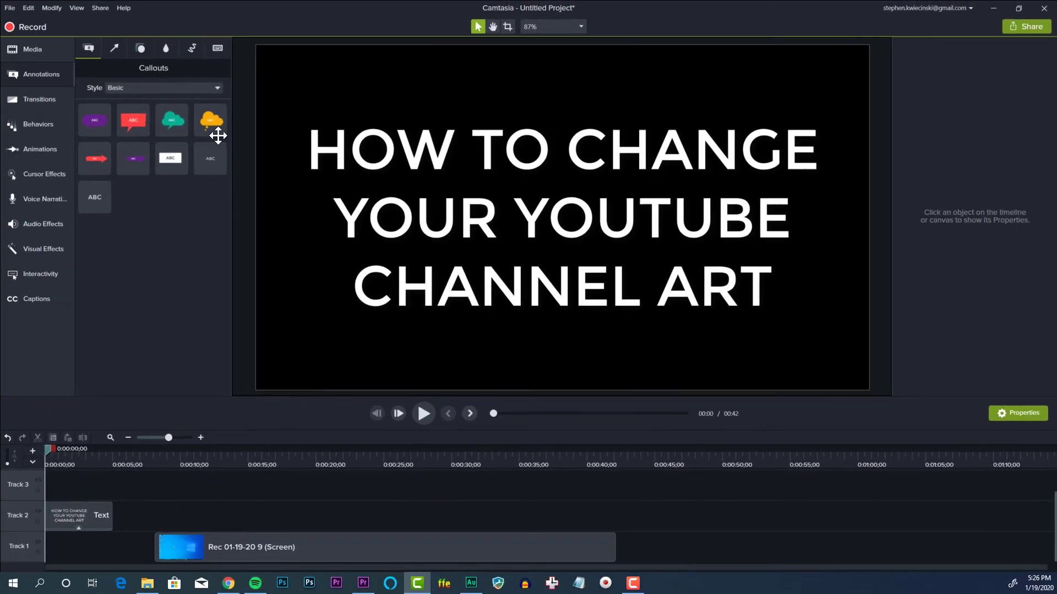
click(55, 105)
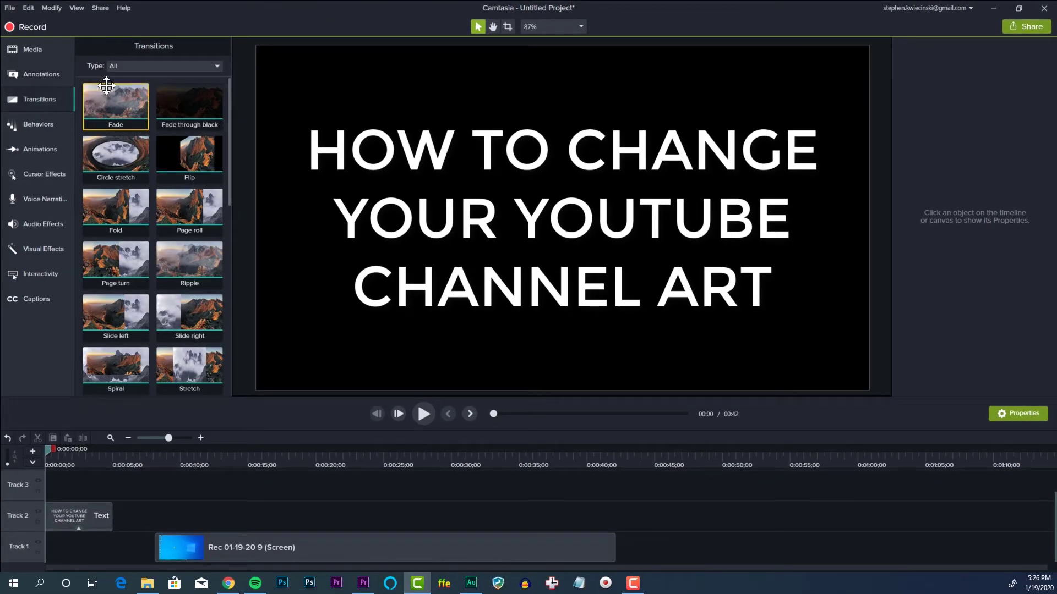
Step: Add a Fade to the title callout, move the recording to 0:00:04;15, and fade it too
drag(115, 101, 76, 513)
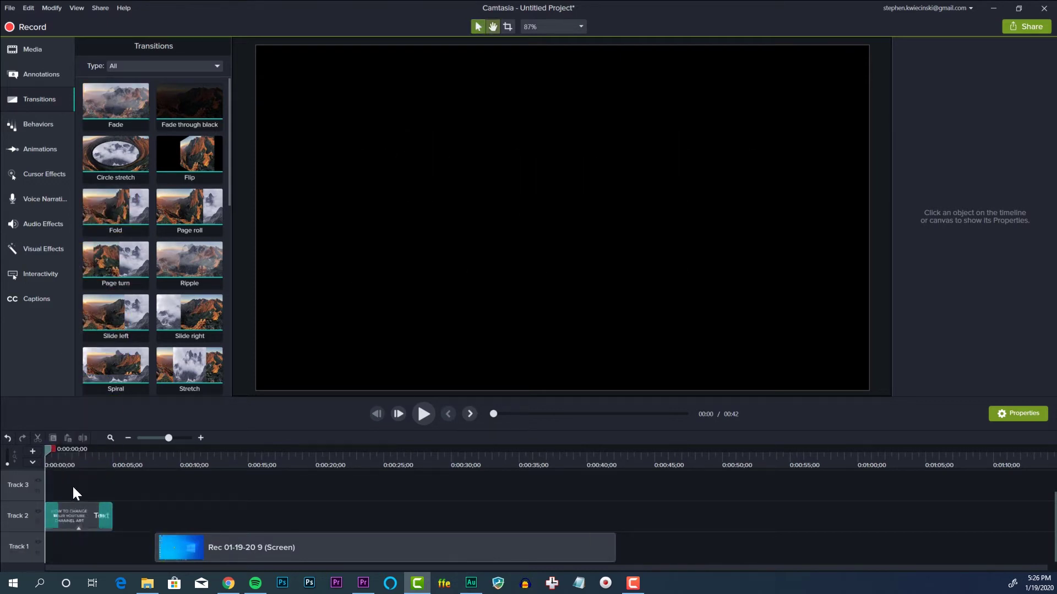
key(space)
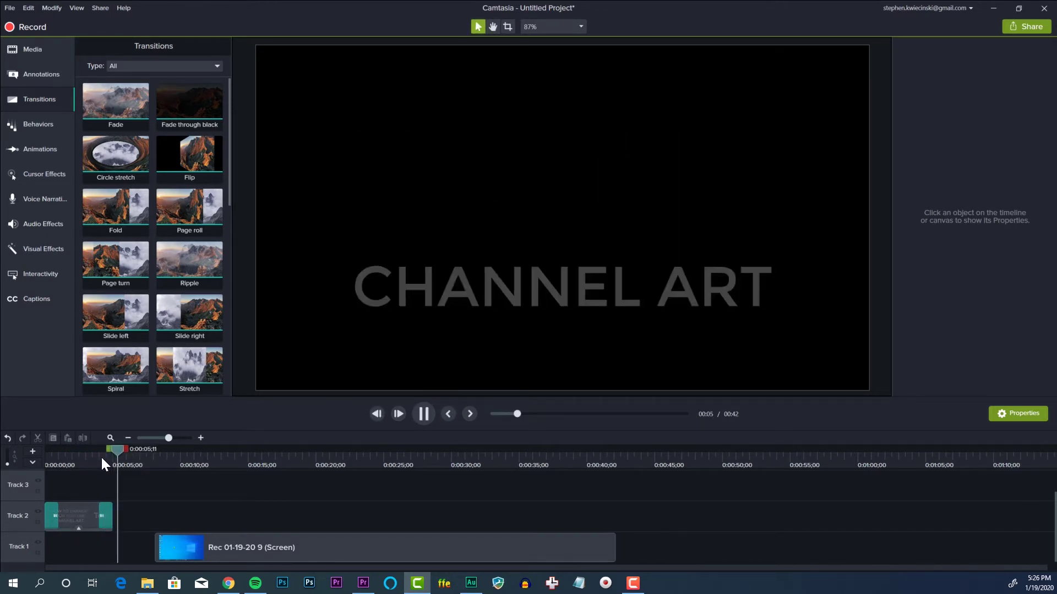
key(space)
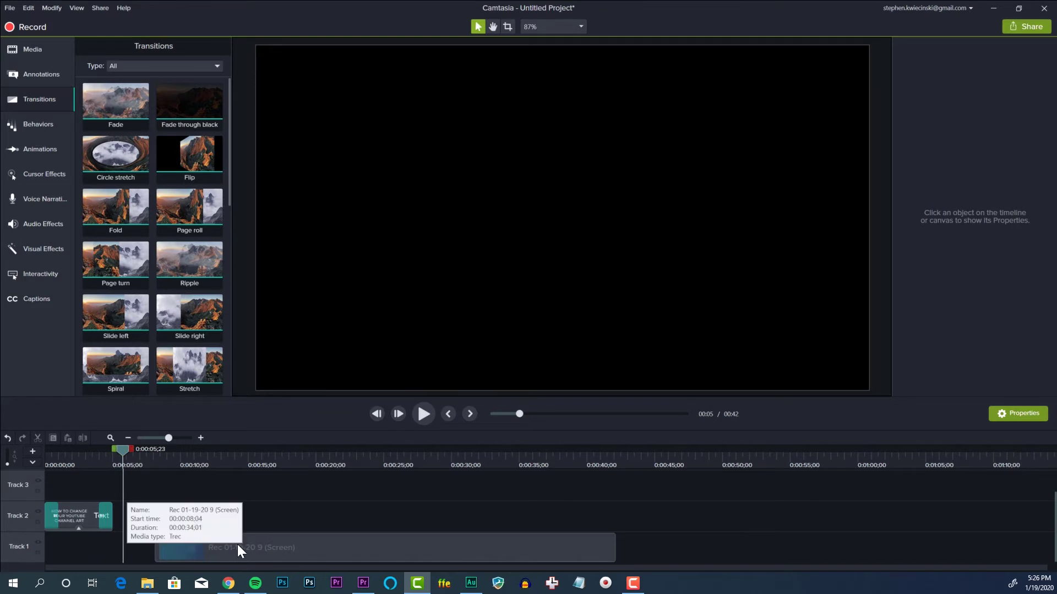
drag(236, 544, 185, 548)
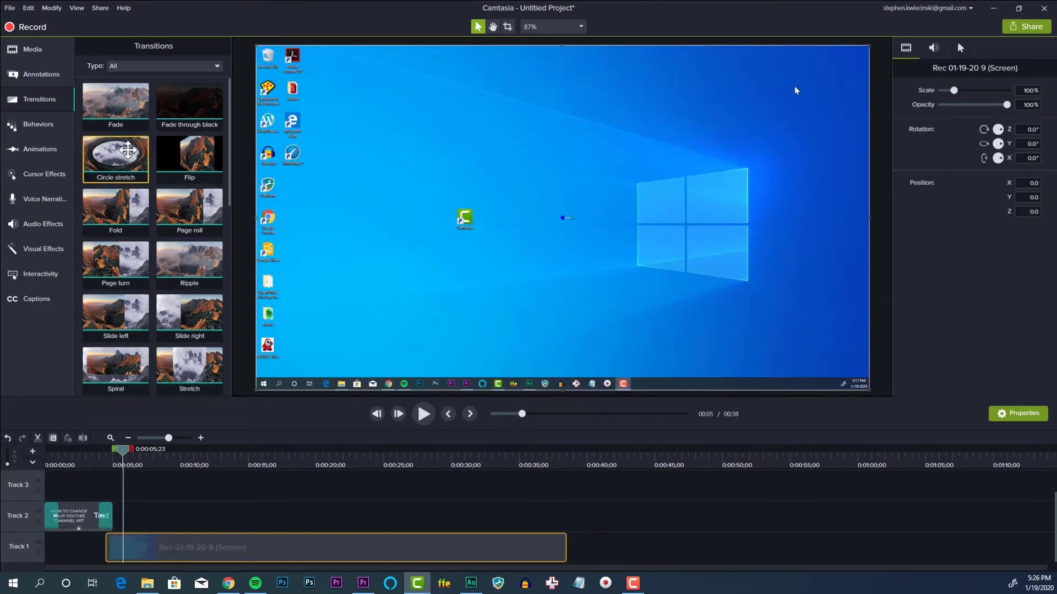
drag(121, 92, 275, 547)
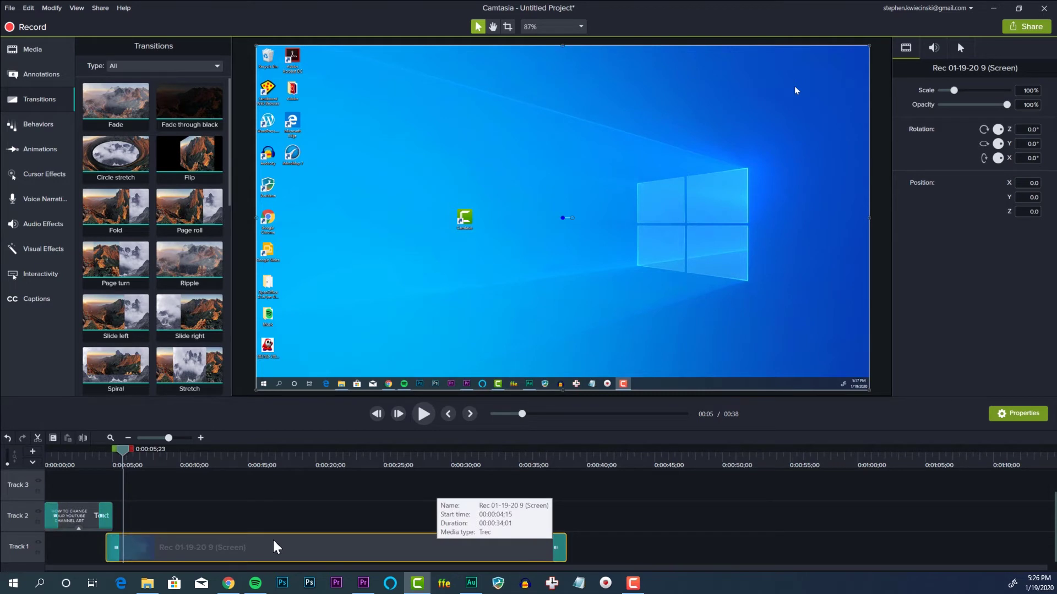
Step: Trim the desktop footage off the recording's start and its excess end, then butt it against the title
drag(125, 456, 188, 458)
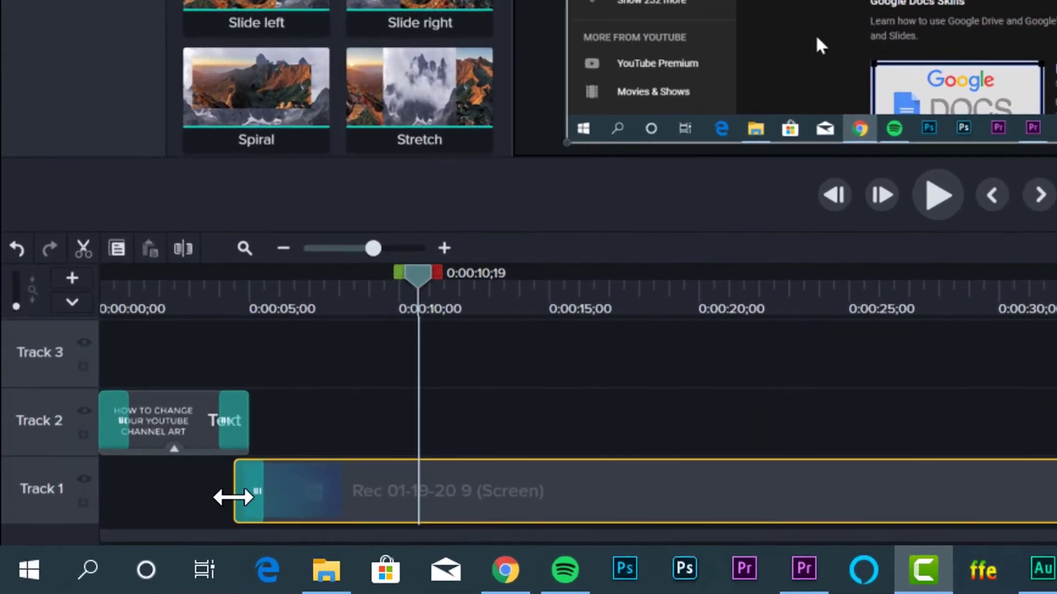
drag(234, 497, 415, 499)
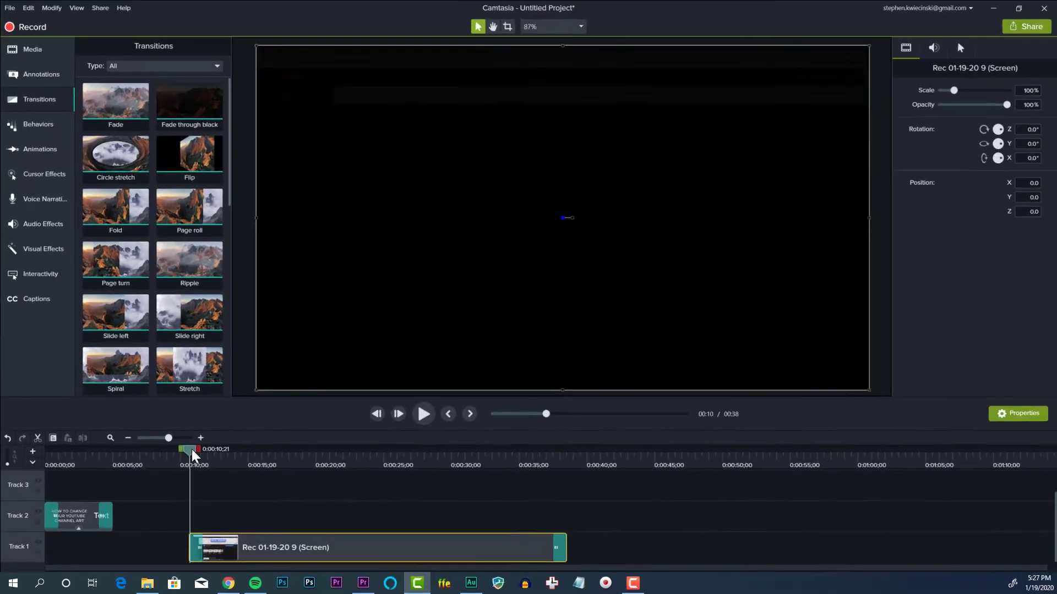
drag(424, 273, 445, 273)
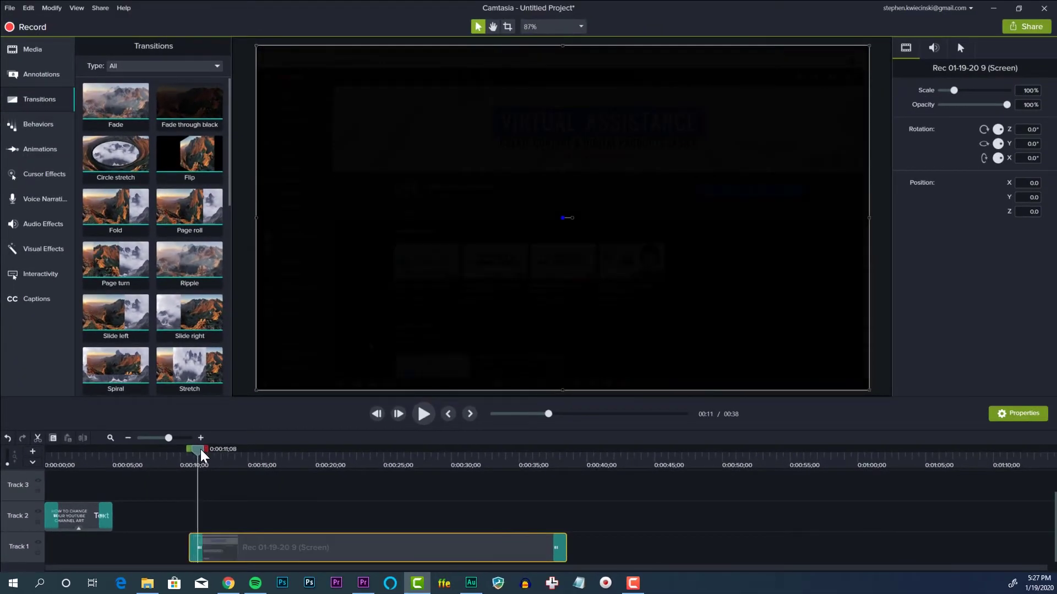
drag(200, 449, 536, 492)
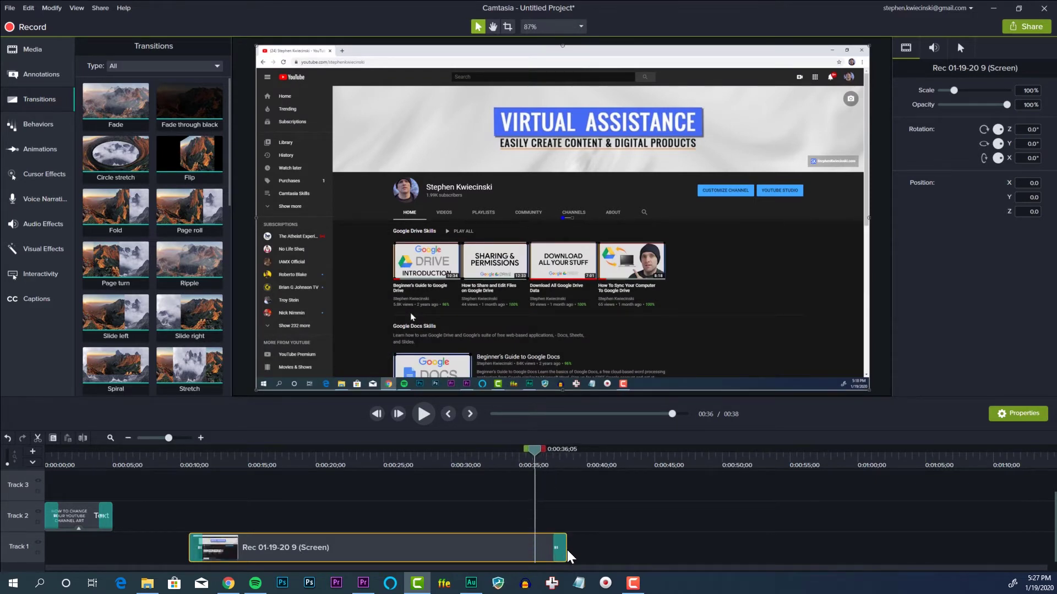
drag(565, 549, 533, 554)
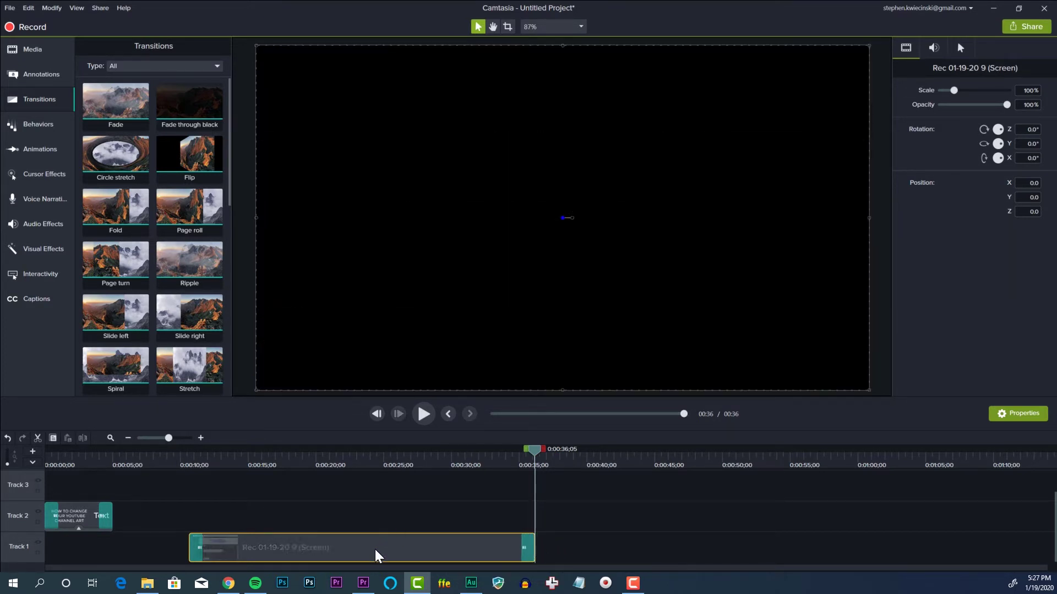
drag(375, 550, 292, 558)
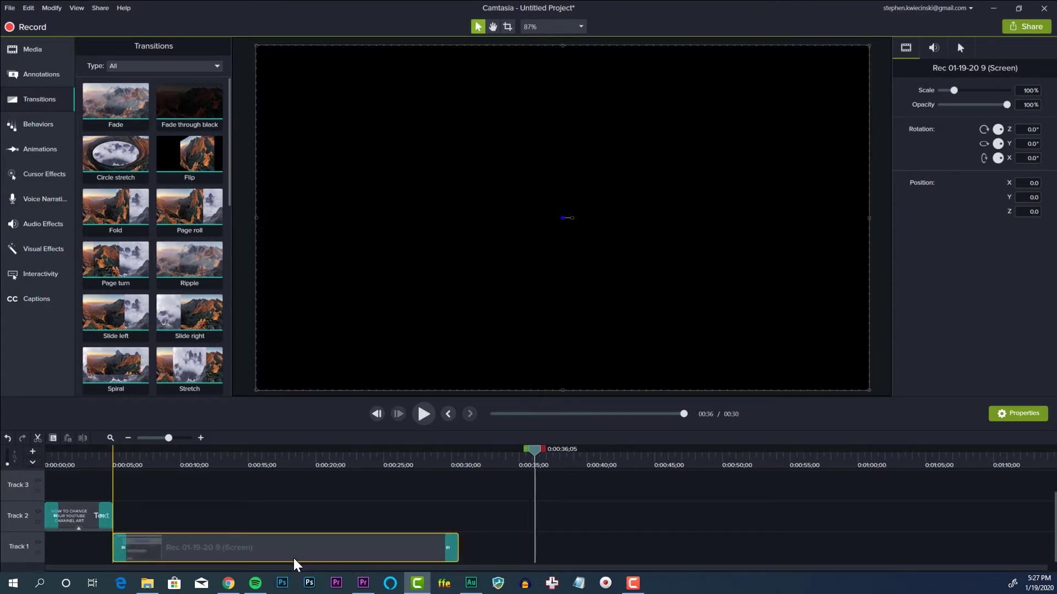
click(120, 454)
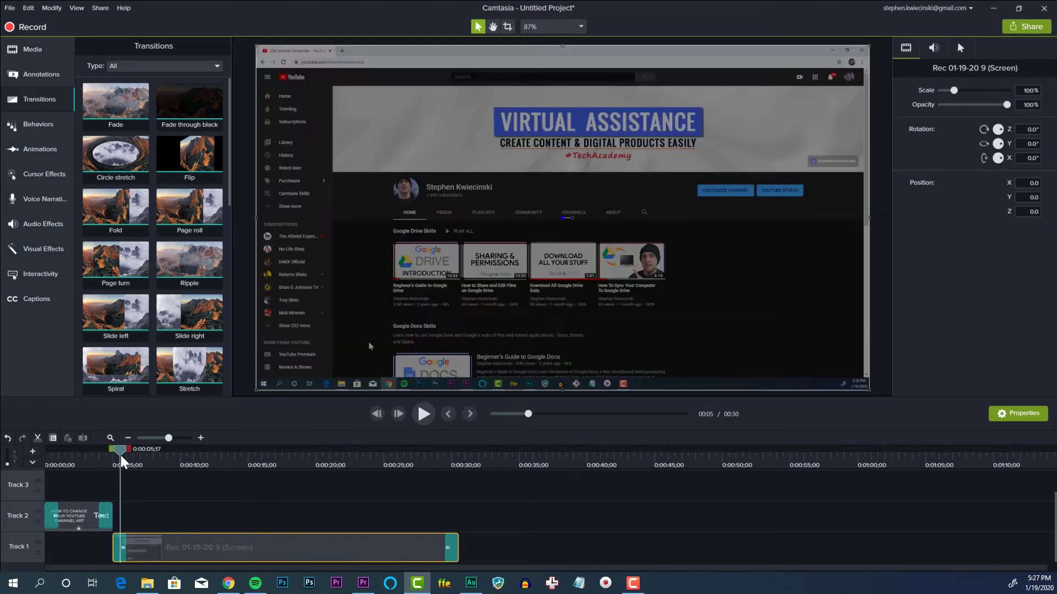
Step: Apply a Cursor Highlight effect to the recording and lower its opacity to 25%
drag(120, 455, 144, 488)
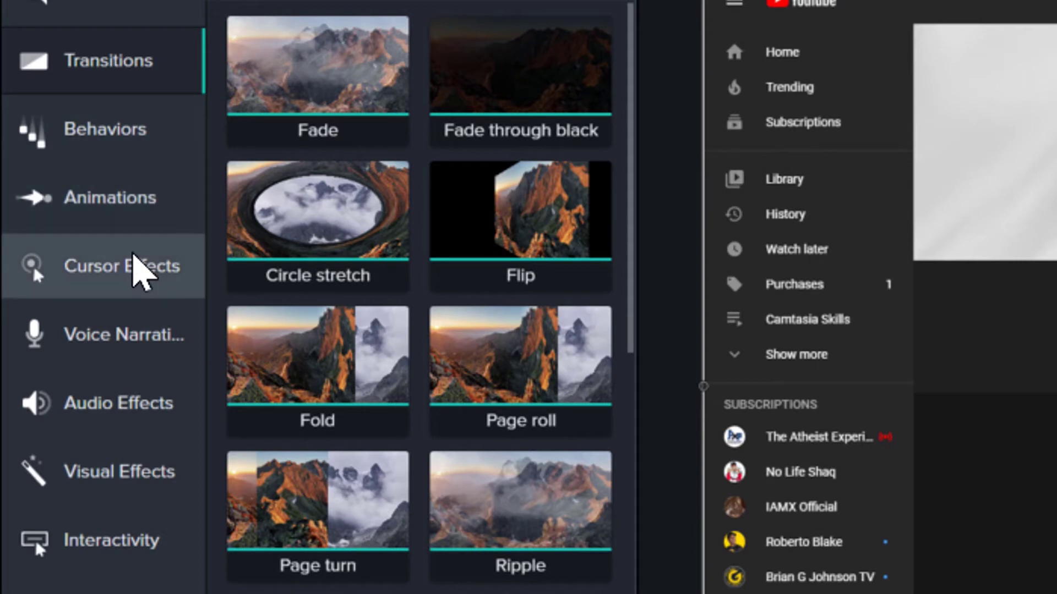
click(50, 175)
click(304, 77)
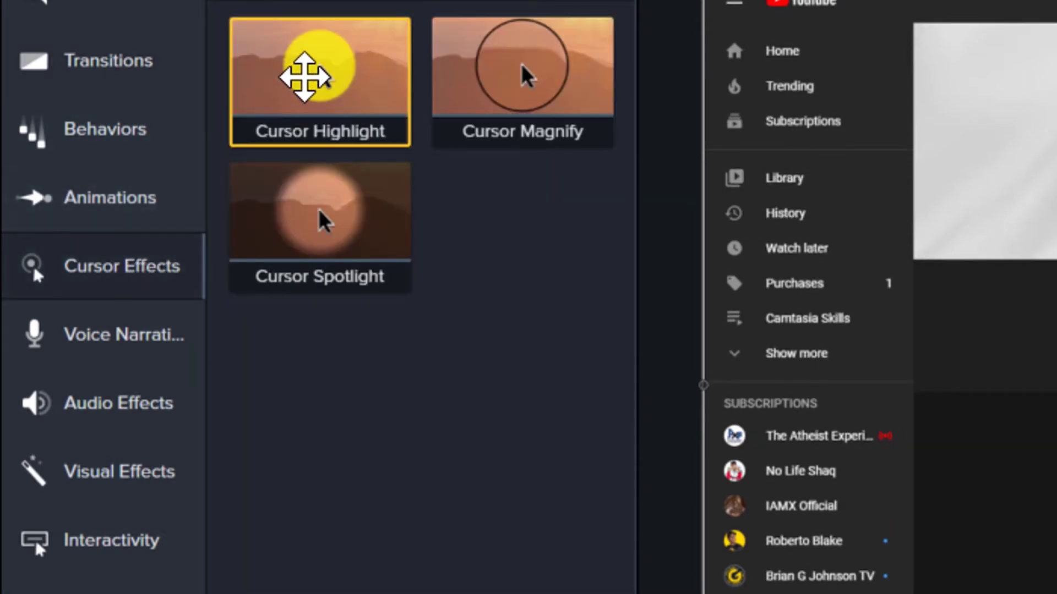
drag(304, 78, 458, 593)
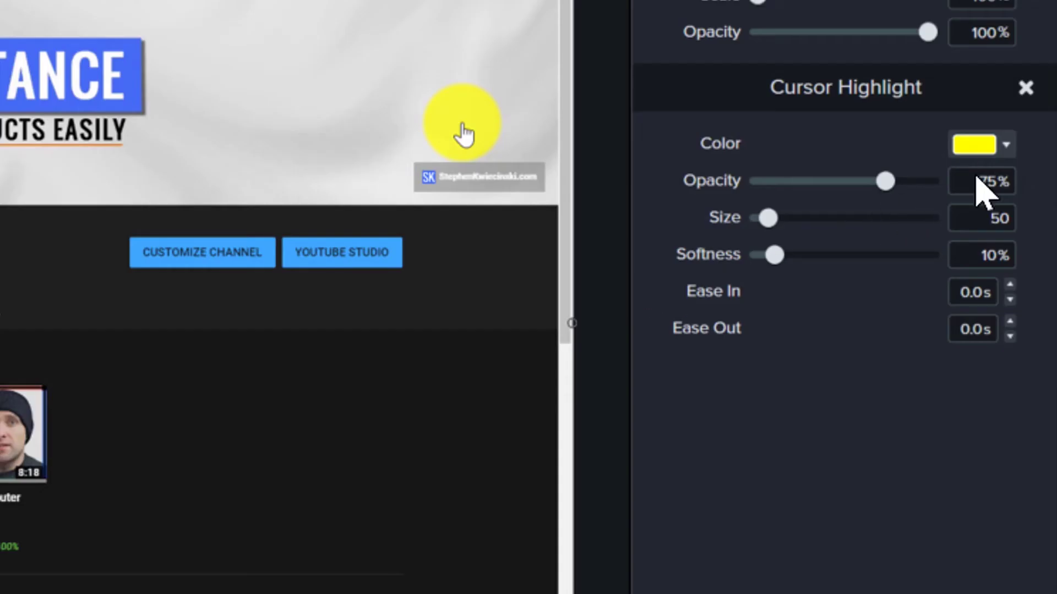
click(1027, 164)
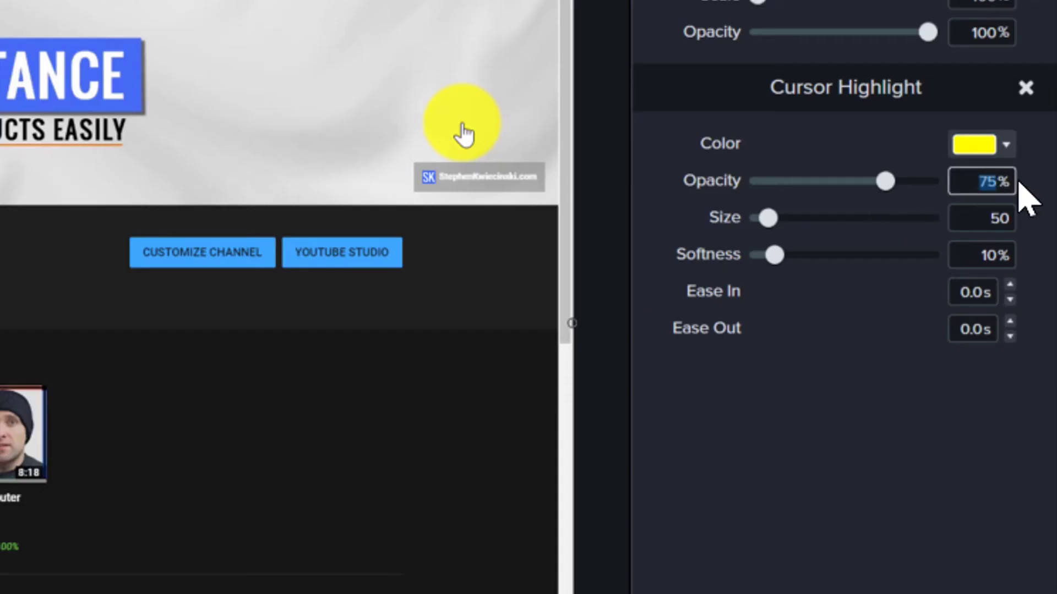
text(25)
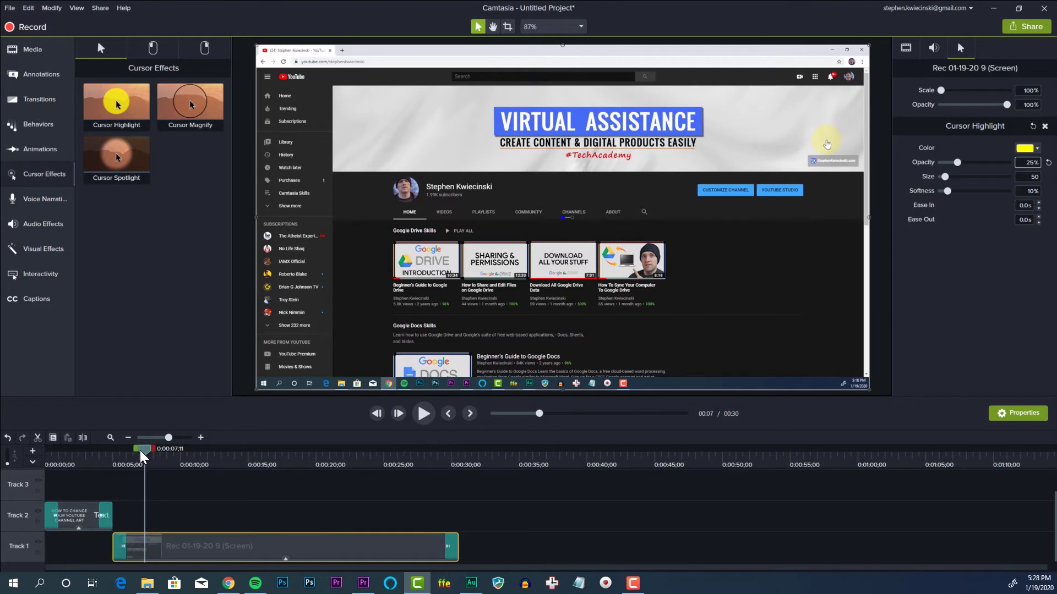
Step: Add a Zoom-n-Pan near 0:00:08 zooming to 212% on the banner's top-right corner
mouse_move(142, 456)
mouse_down()
mouse_move(120, 453)
mouse_move(157, 462)
mouse_up()
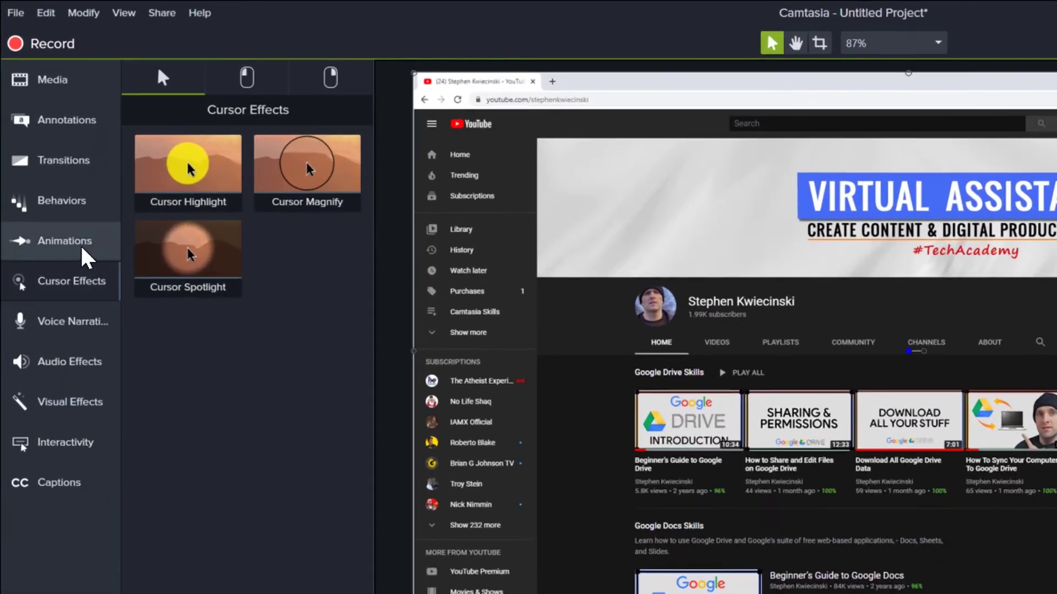
click(49, 150)
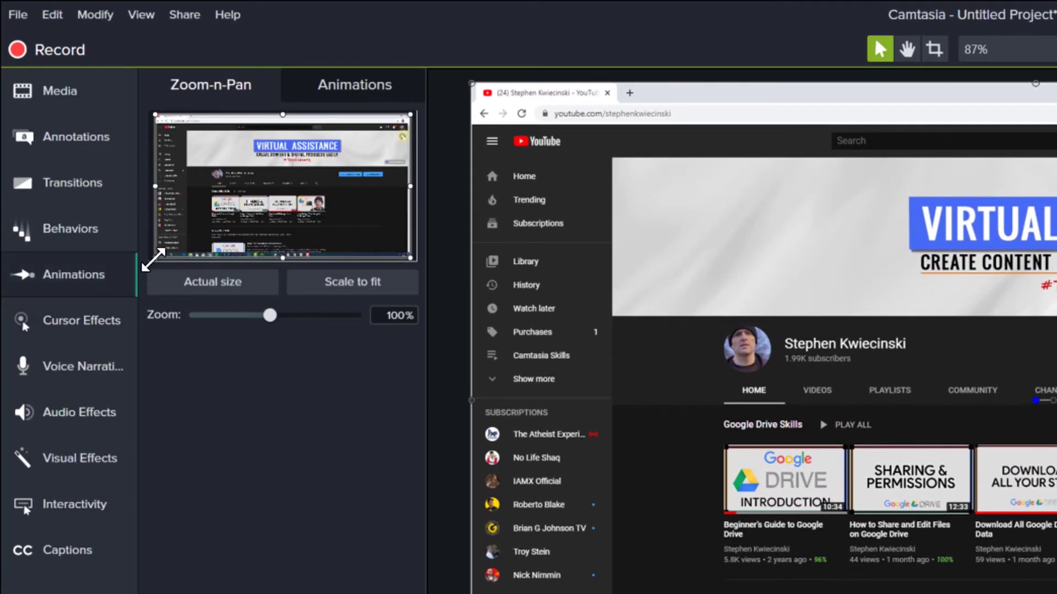
drag(153, 259, 310, 182)
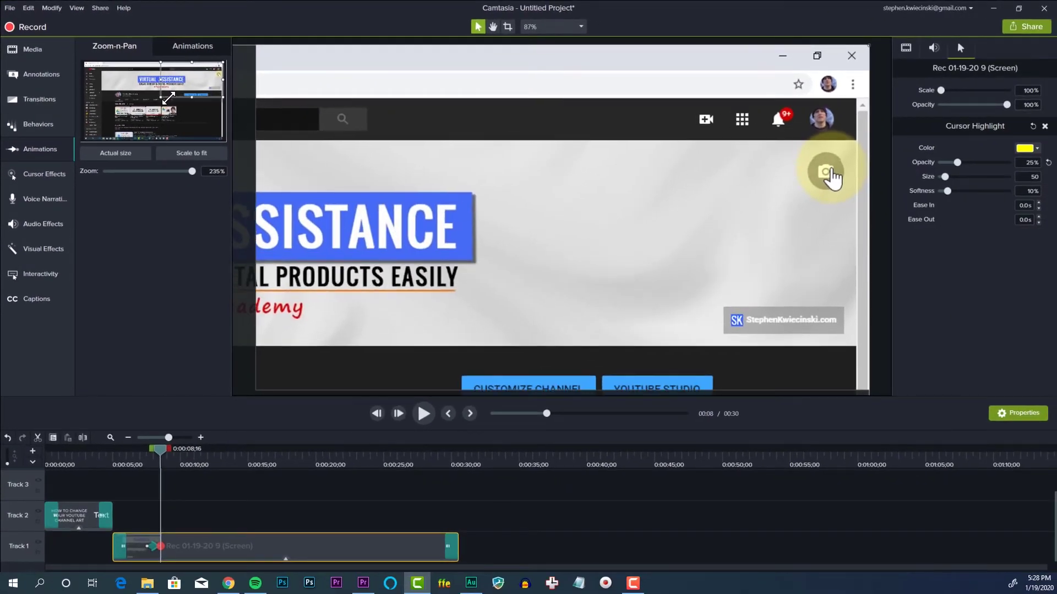
drag(168, 99, 165, 101)
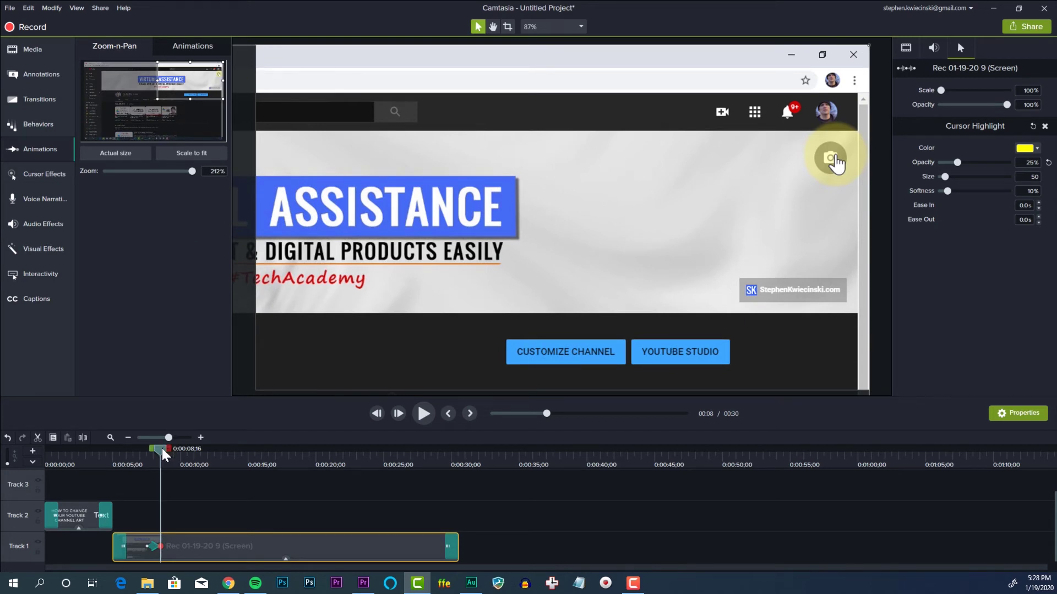
drag(162, 448, 181, 451)
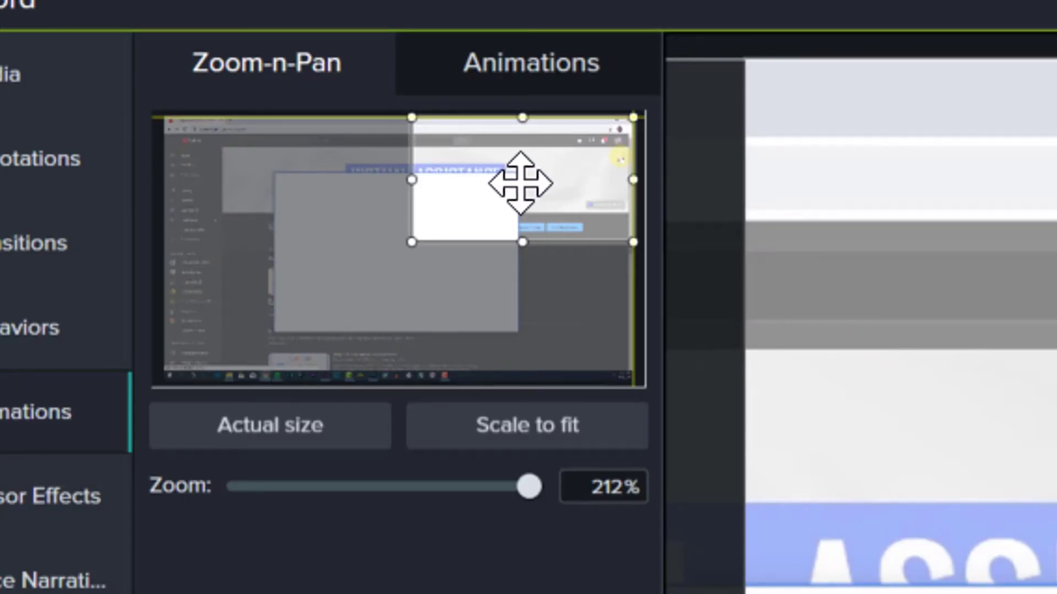
Step: Pan the zoom down-left to the white panel and zoom out to 139%
drag(190, 82, 183, 90)
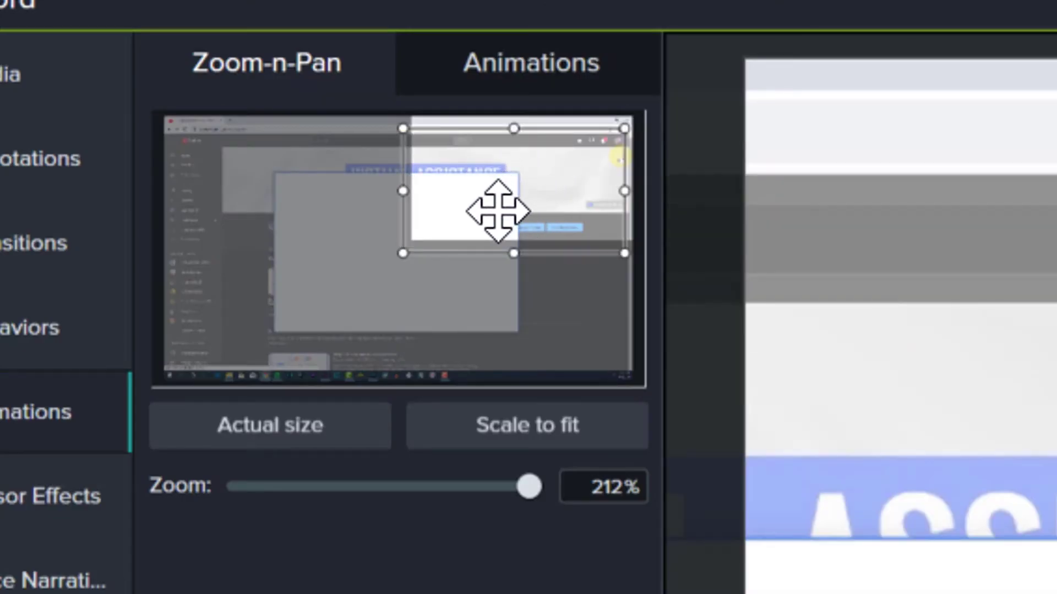
drag(498, 211, 449, 221)
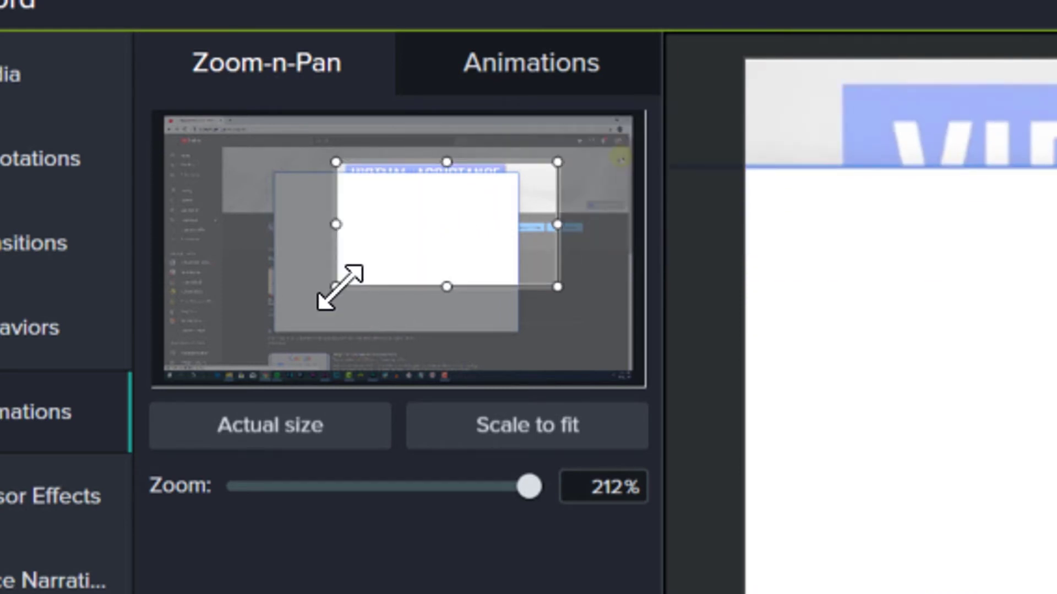
drag(336, 286, 233, 353)
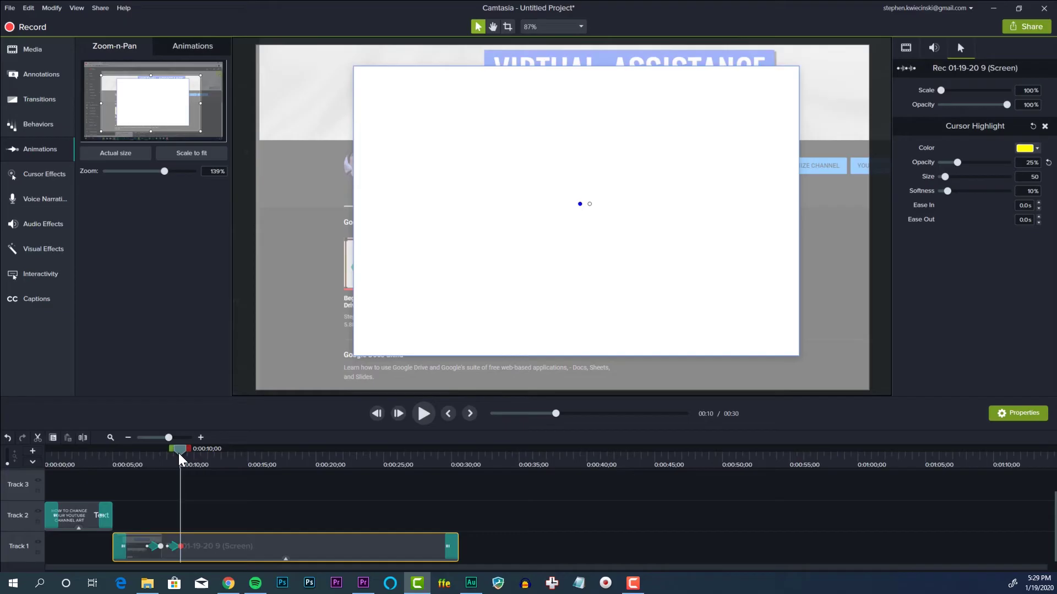
drag(178, 454, 233, 477)
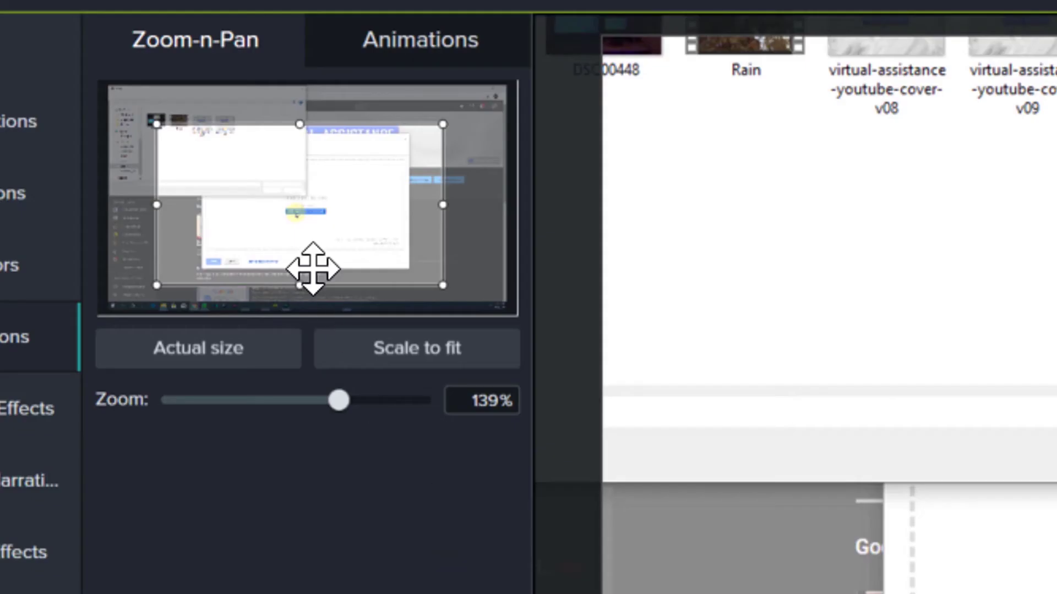
Step: Pan the zoom to follow the Open dialog and centre the upload dialog, through about 0:00:22
drag(323, 217, 326, 187)
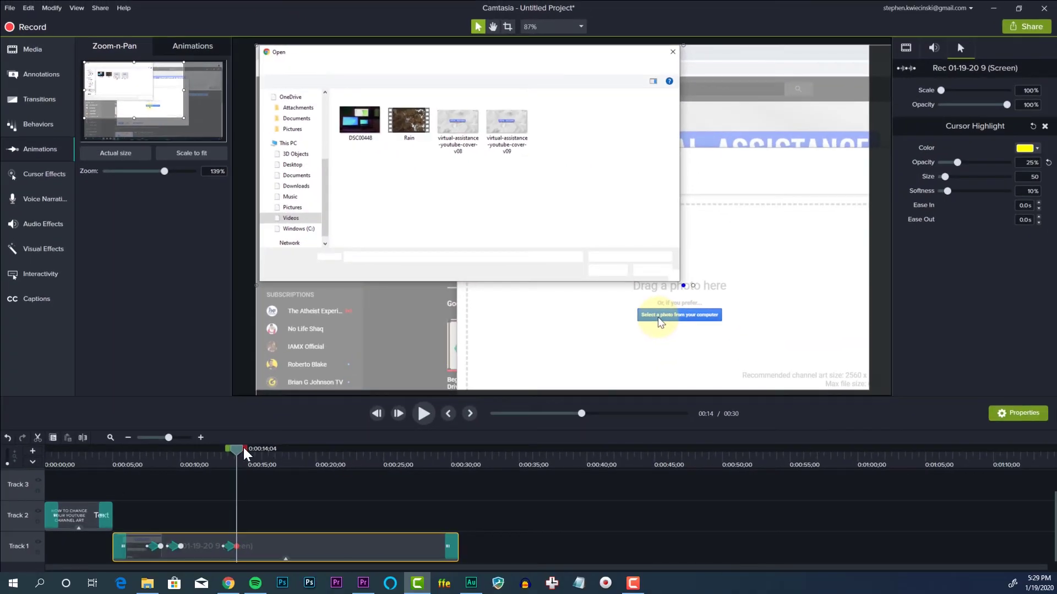
drag(237, 450, 319, 458)
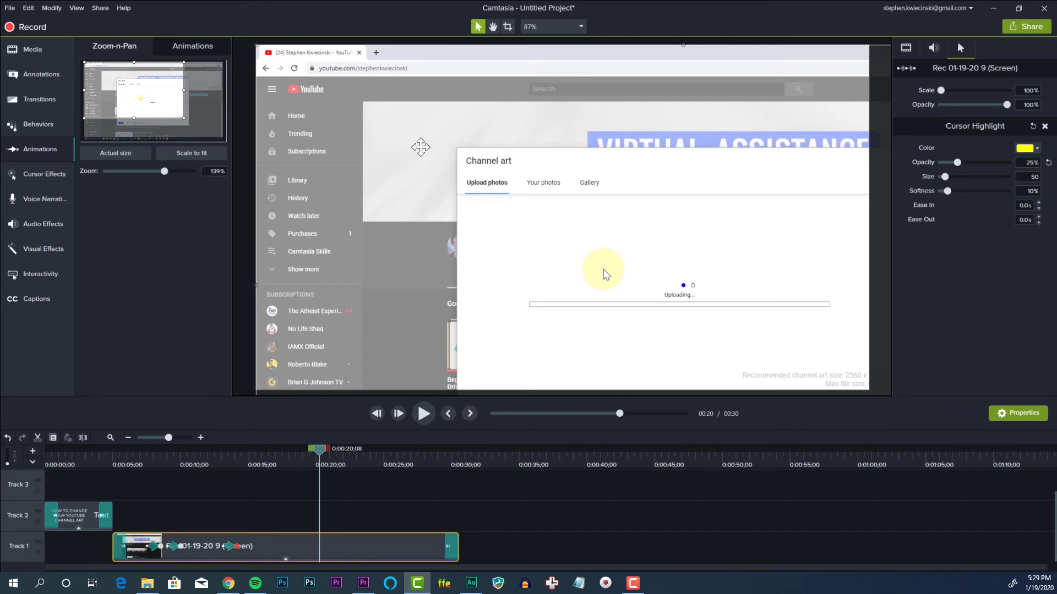
drag(138, 88, 160, 100)
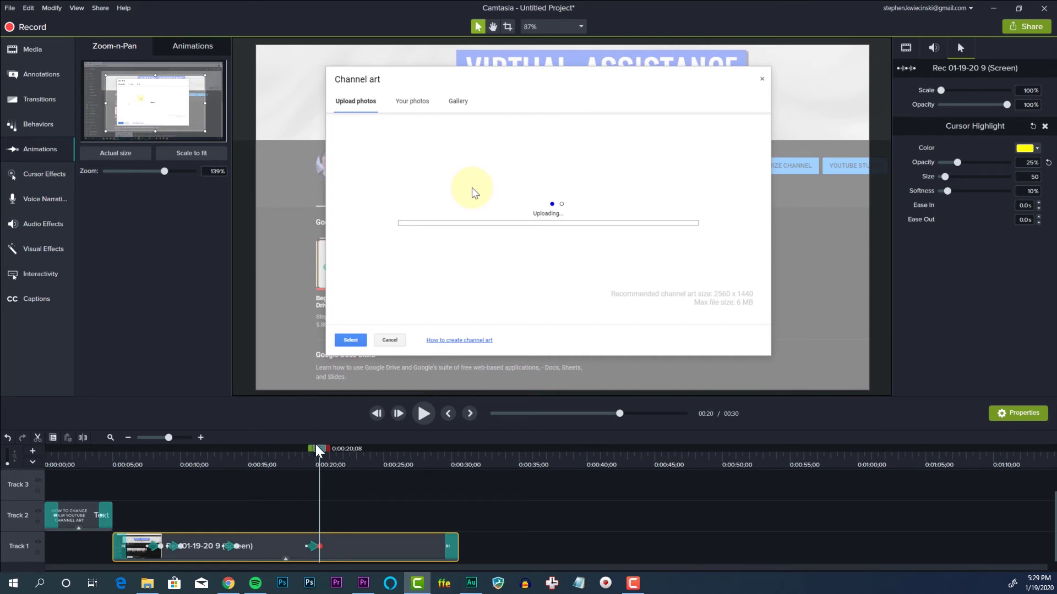
drag(324, 456, 408, 456)
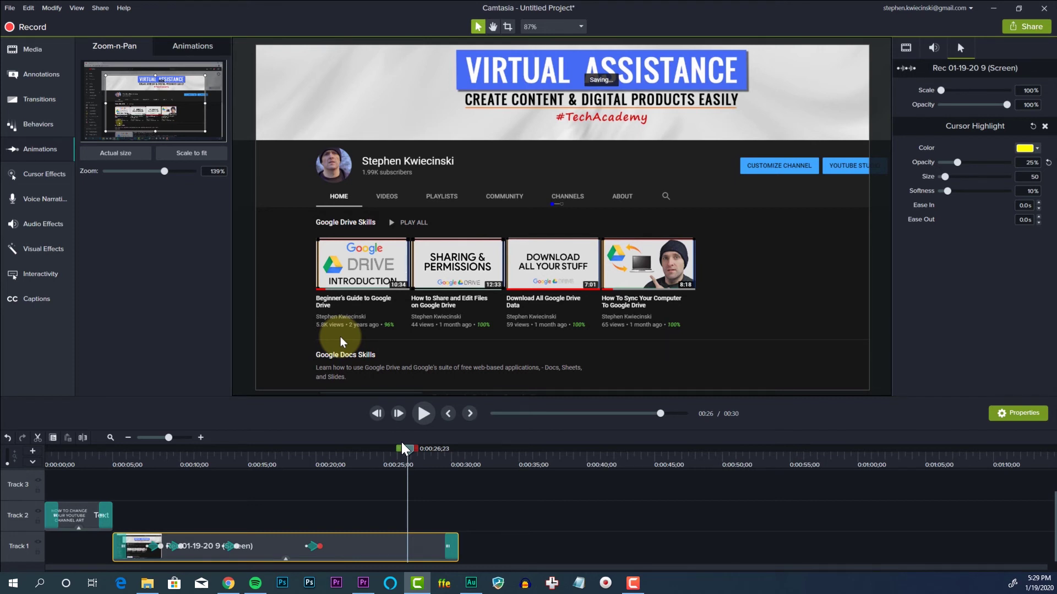
Step: Add a Scale to fit zoom animation near 0:26 that returns the recording to 100%
click(199, 156)
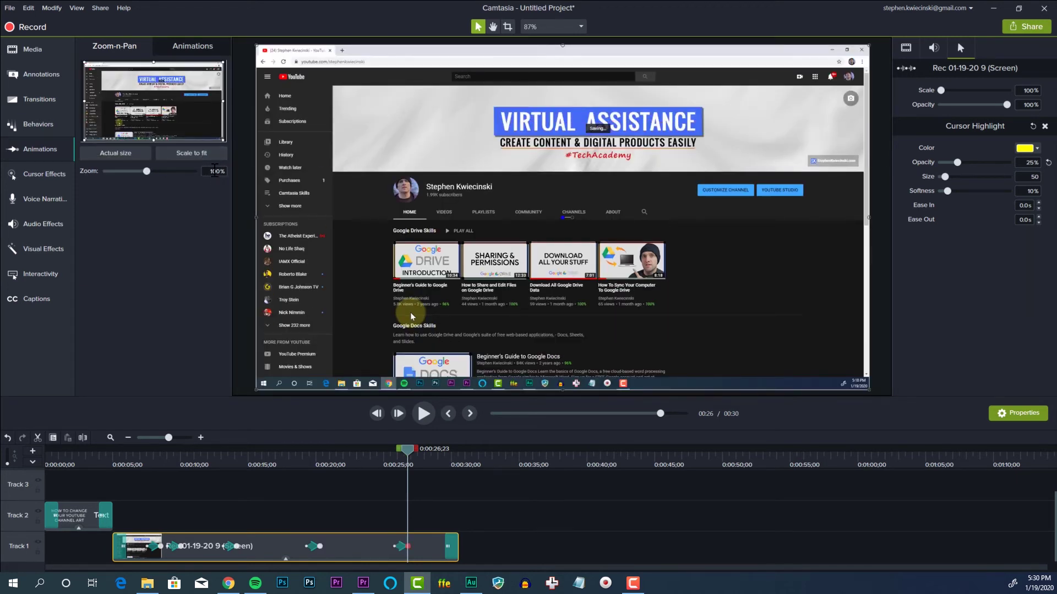
drag(406, 455, 435, 461)
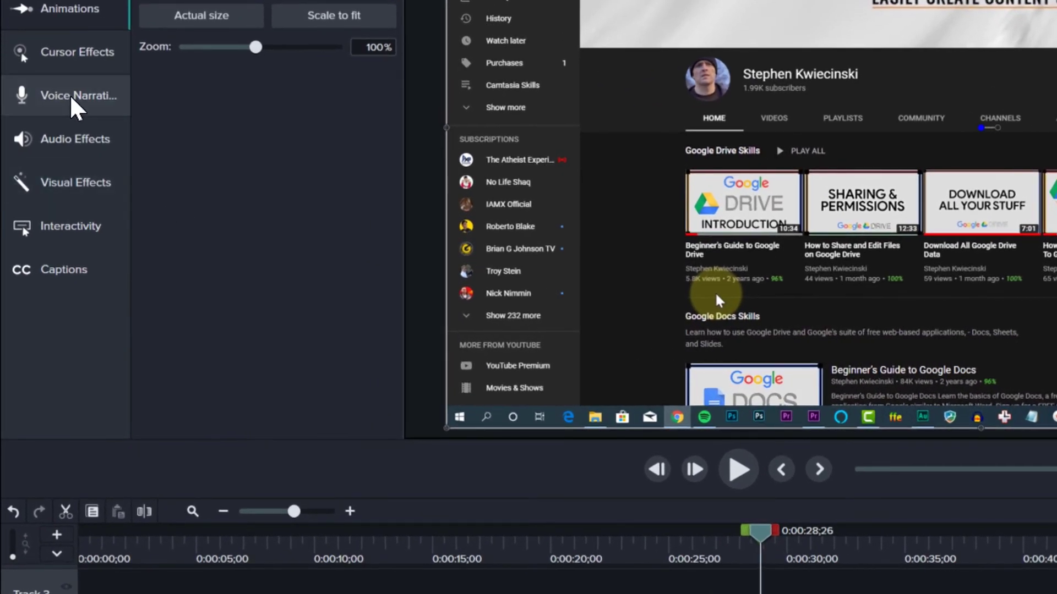
click(69, 94)
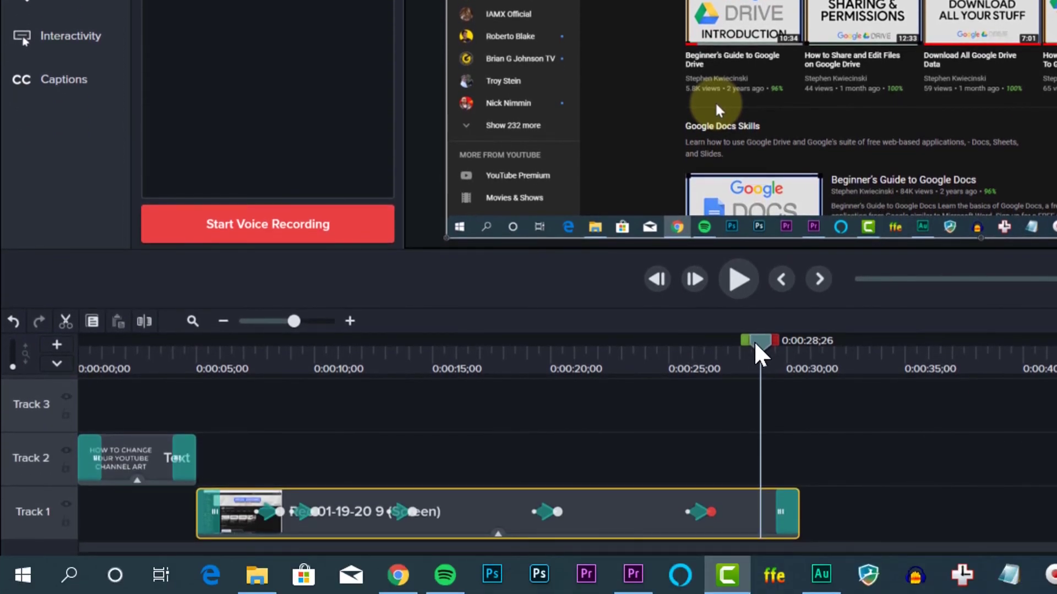
Step: Record voice narration from the title card onward and save the clip to Track 2
drag(759, 352, 59, 361)
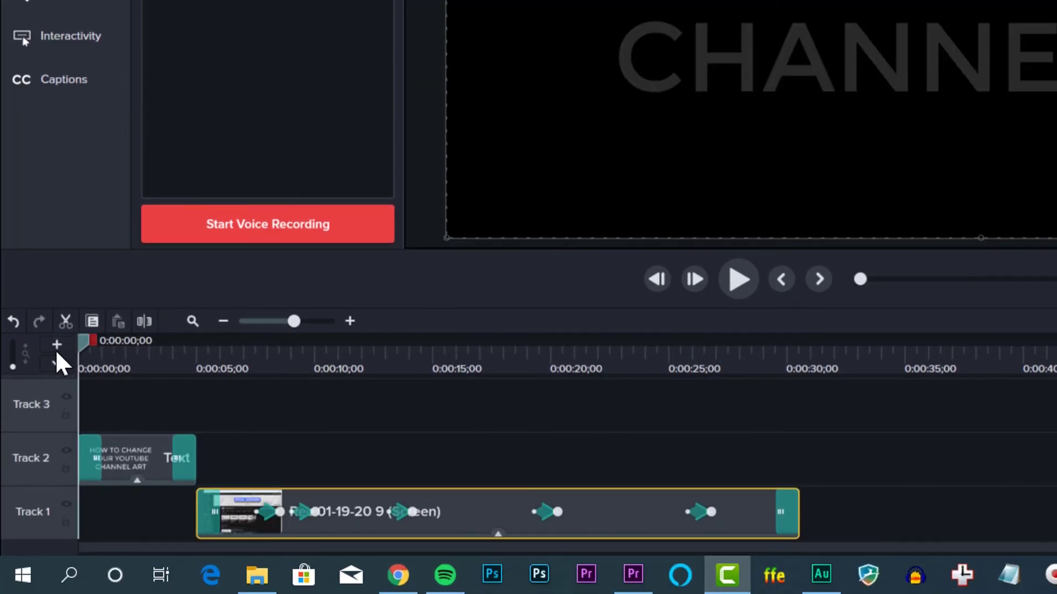
click(229, 222)
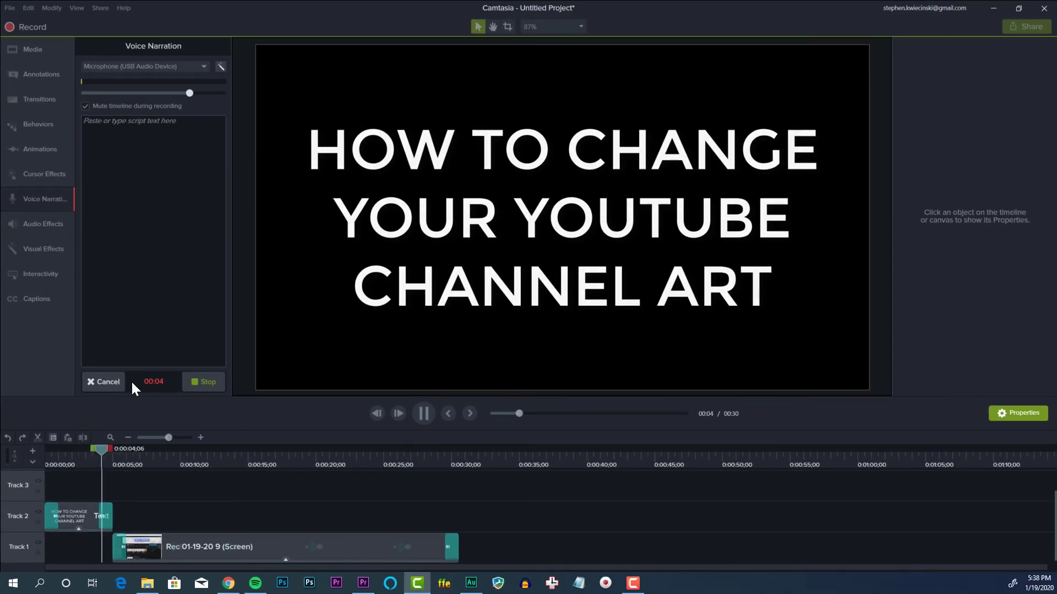
click(209, 382)
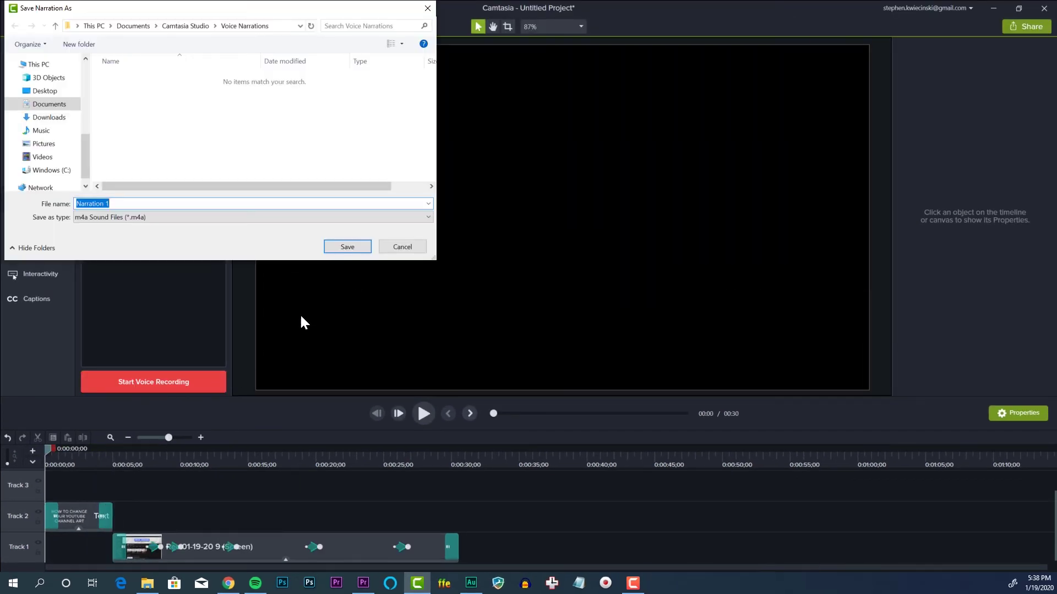
click(348, 247)
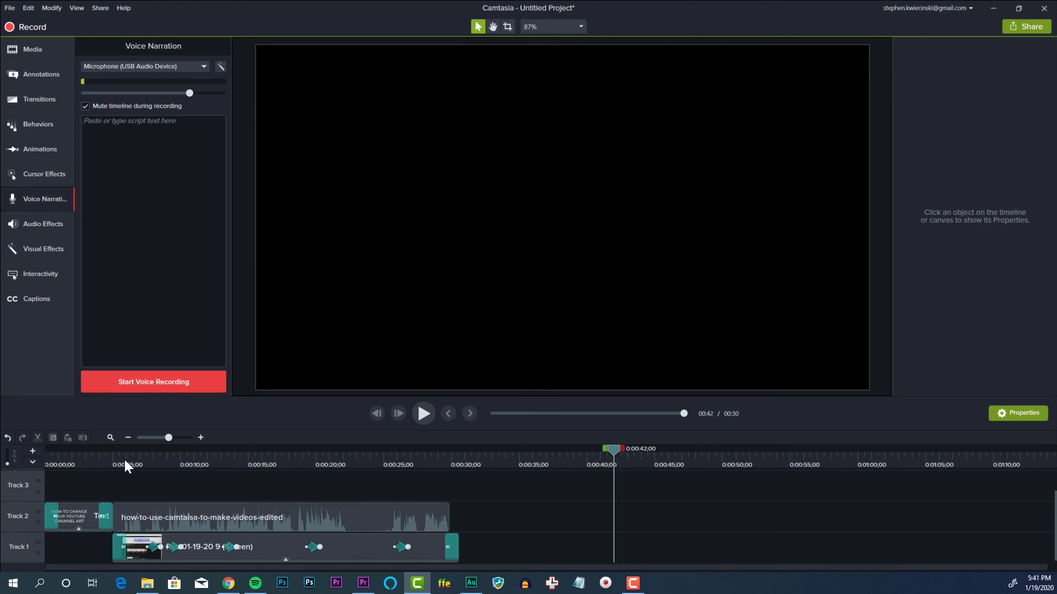
drag(124, 461, 143, 458)
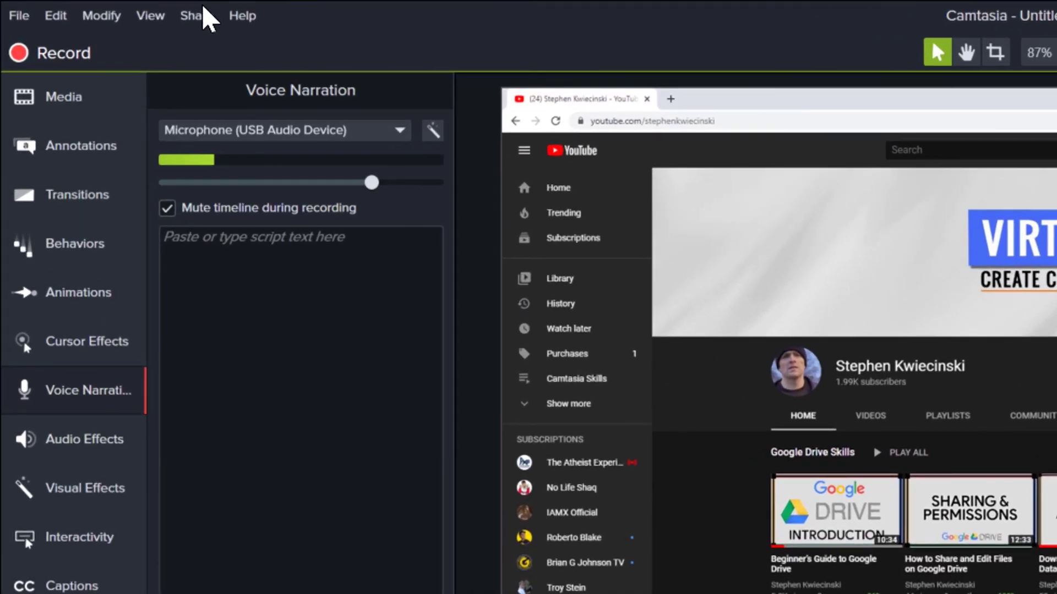
Step: Start a Local File export with custom production settings and MP4 format
click(198, 17)
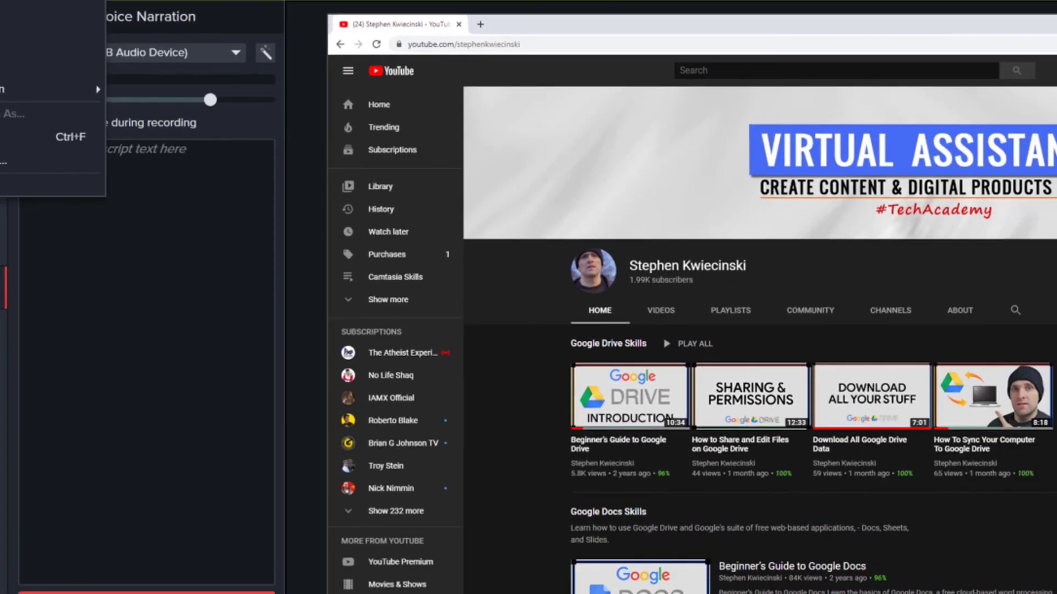
click(66, 41)
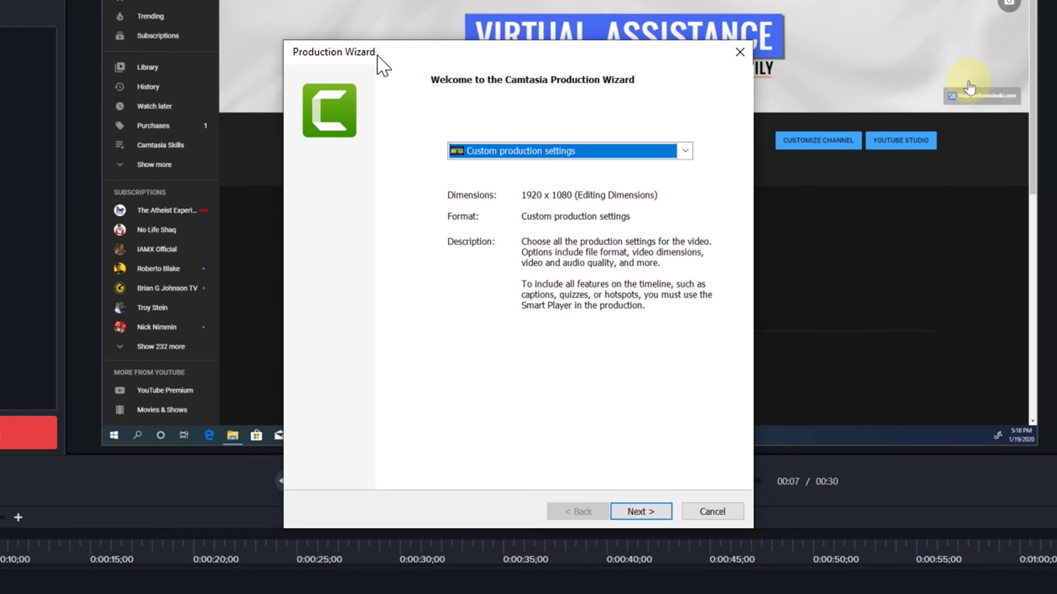
click(477, 155)
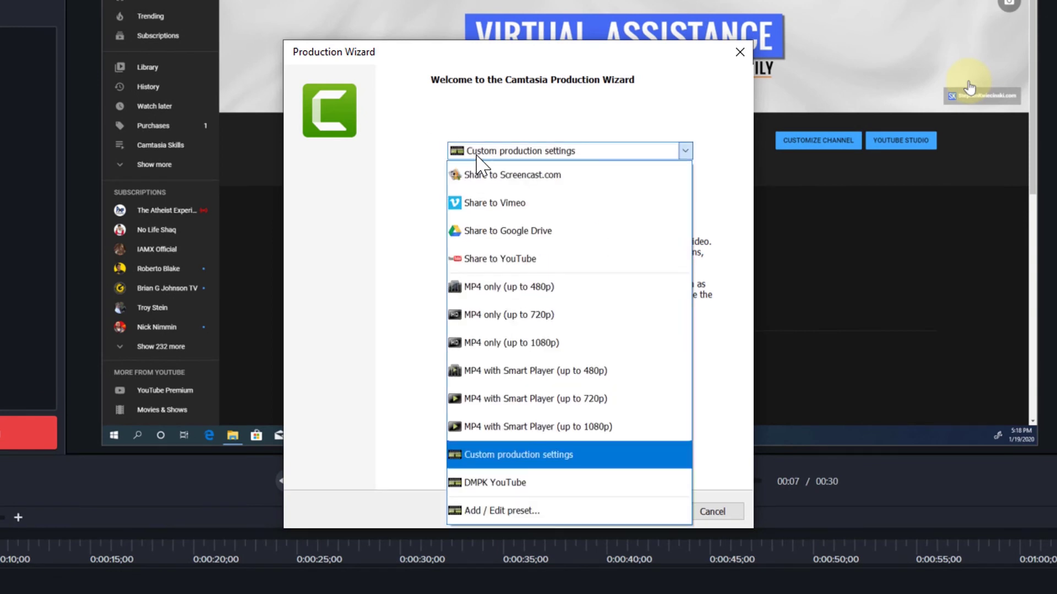
click(537, 454)
click(632, 513)
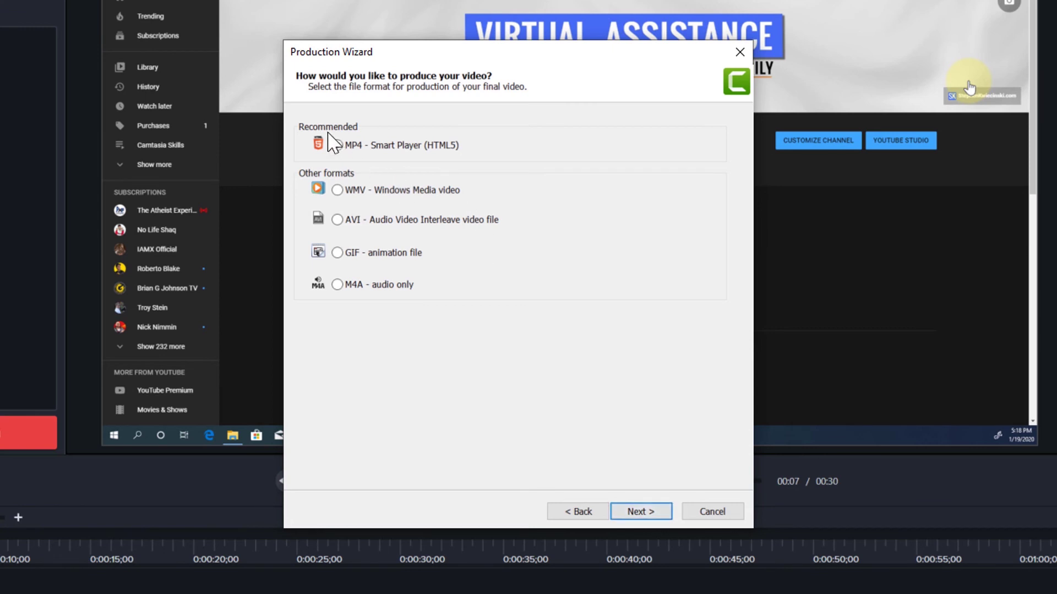
click(653, 511)
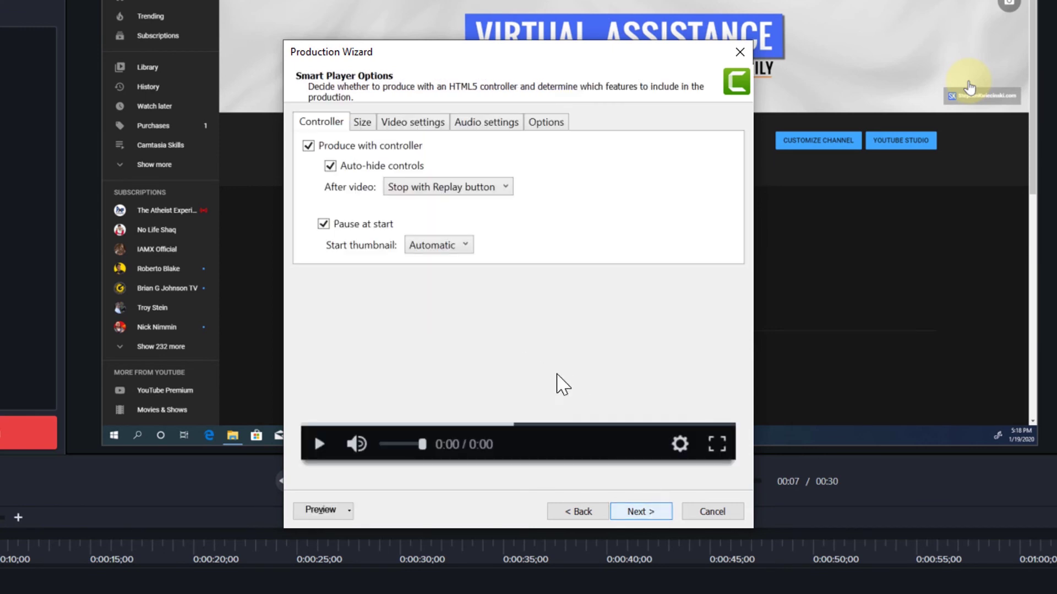
Step: Turn off Produce with controller and review the 1920x1080 size and encoding settings
click(309, 146)
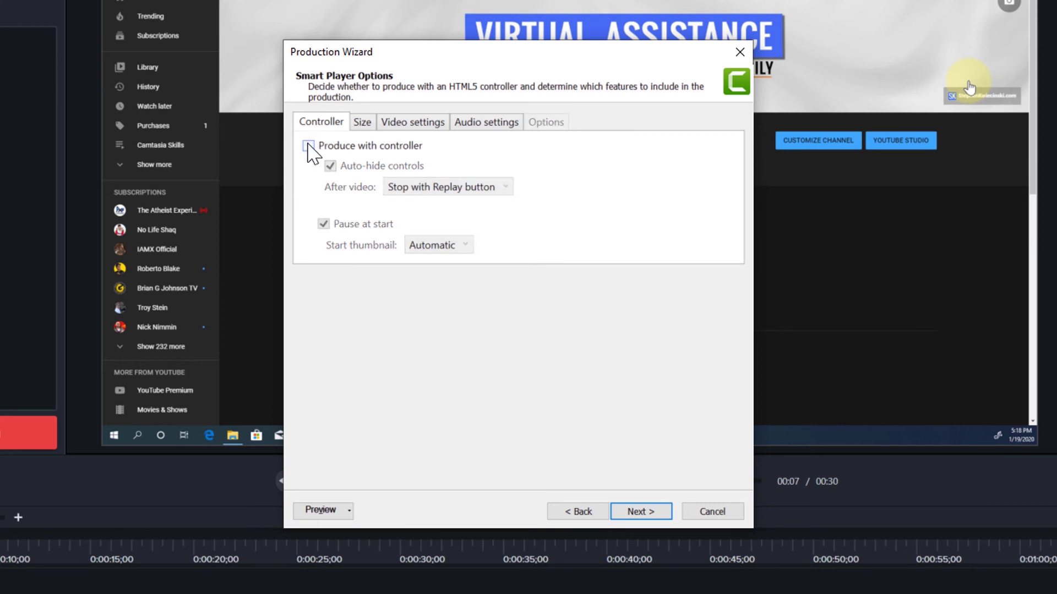
click(365, 123)
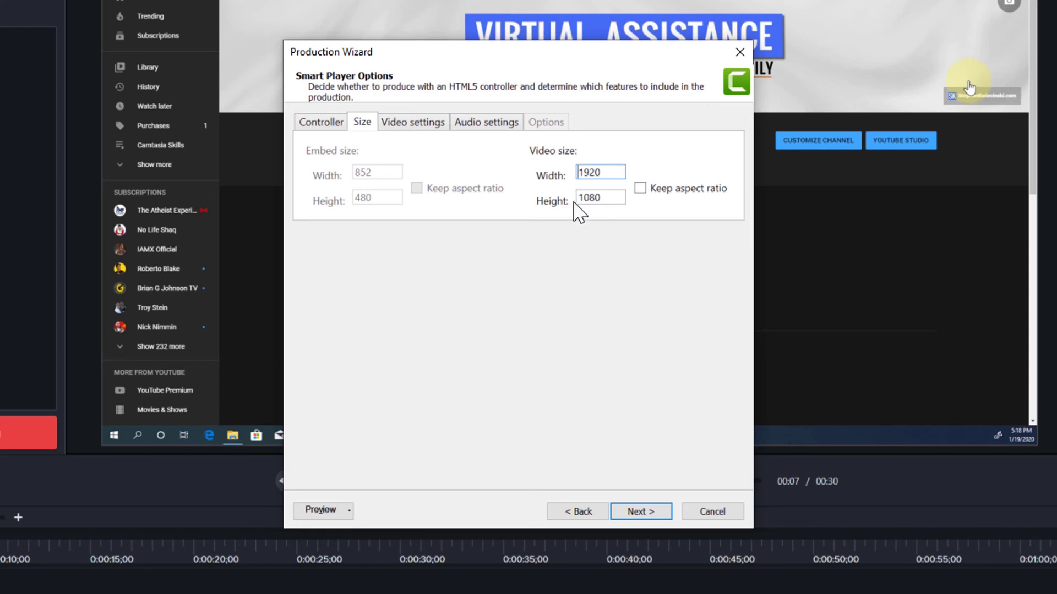
click(410, 122)
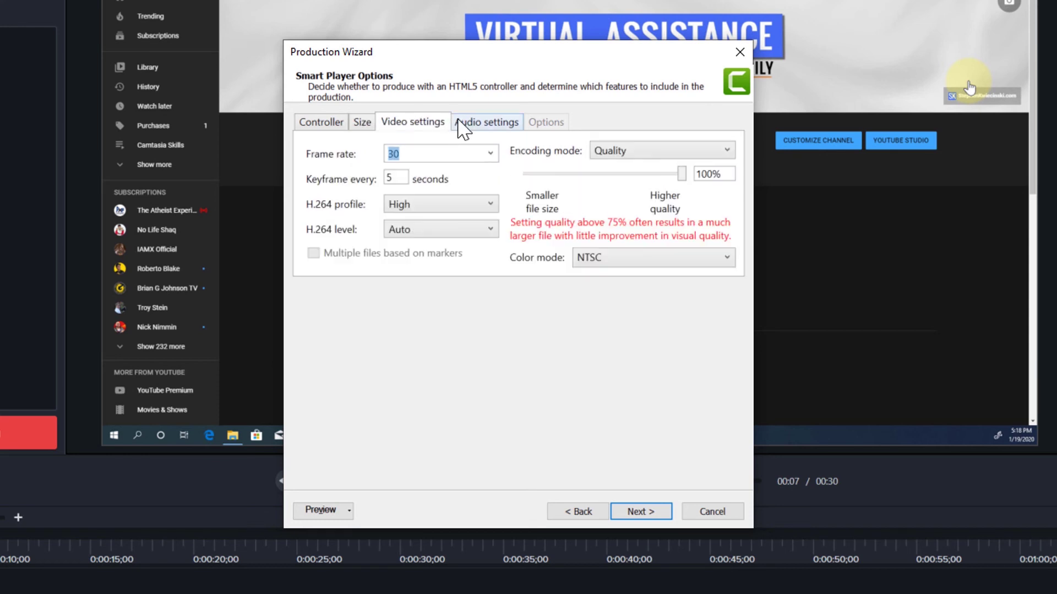
click(471, 122)
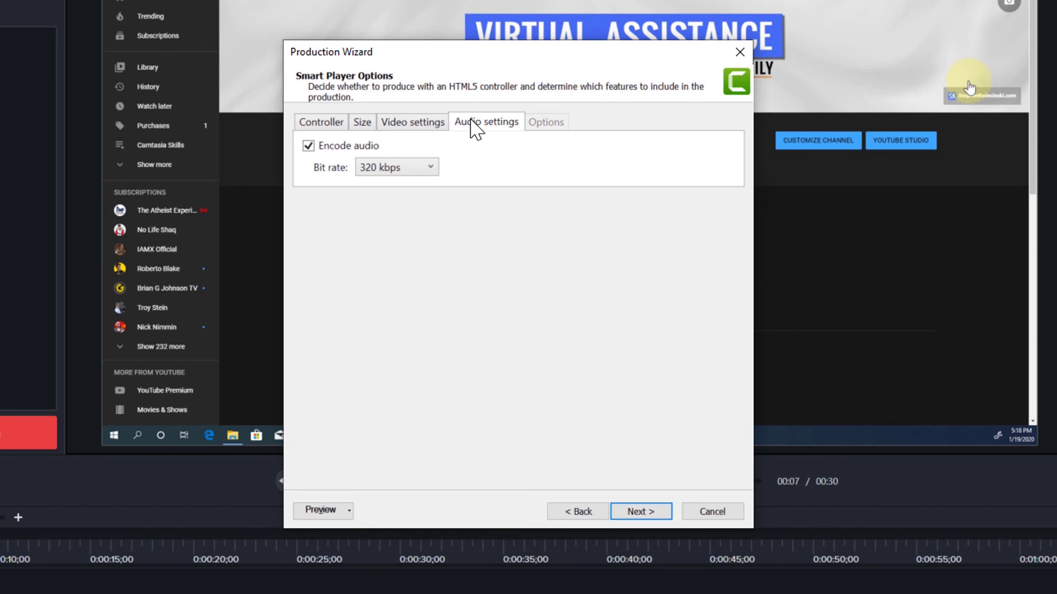
click(638, 513)
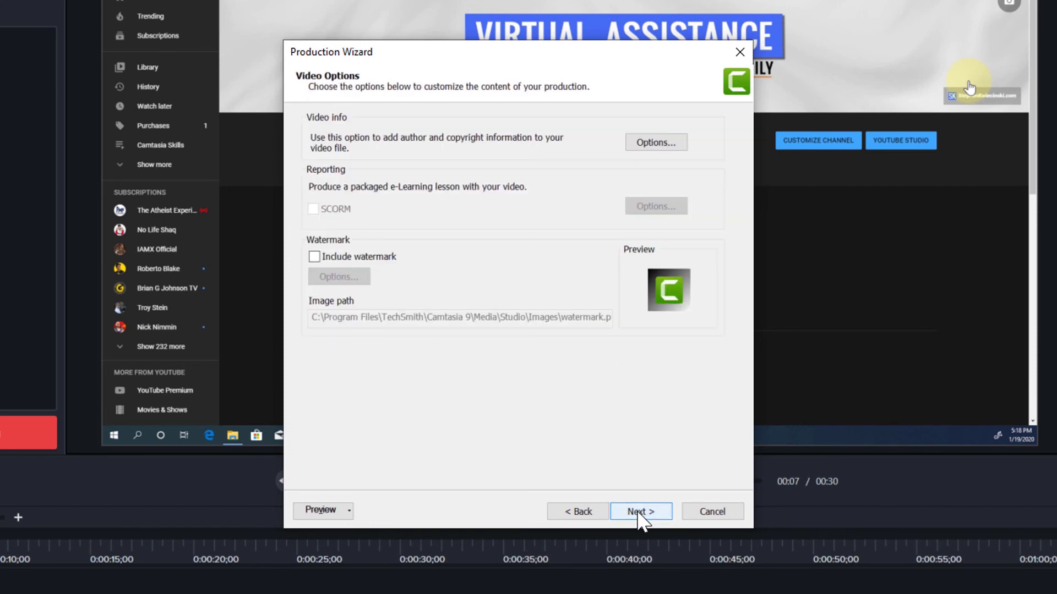
click(639, 513)
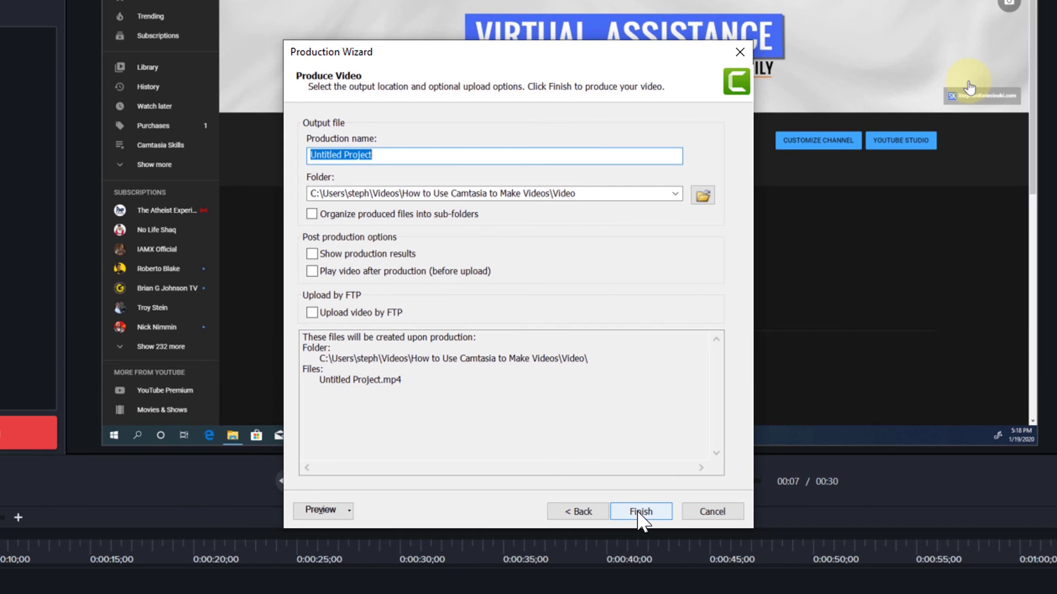
Step: Name the production 'Video file' and start rendering
key(BackSpace)
text(Video file)
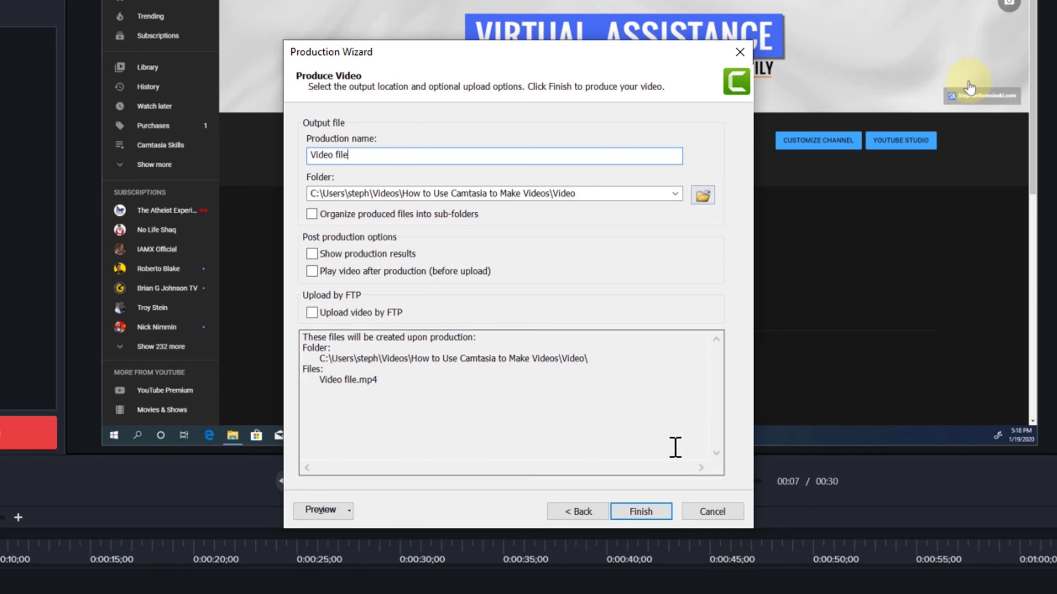
click(644, 514)
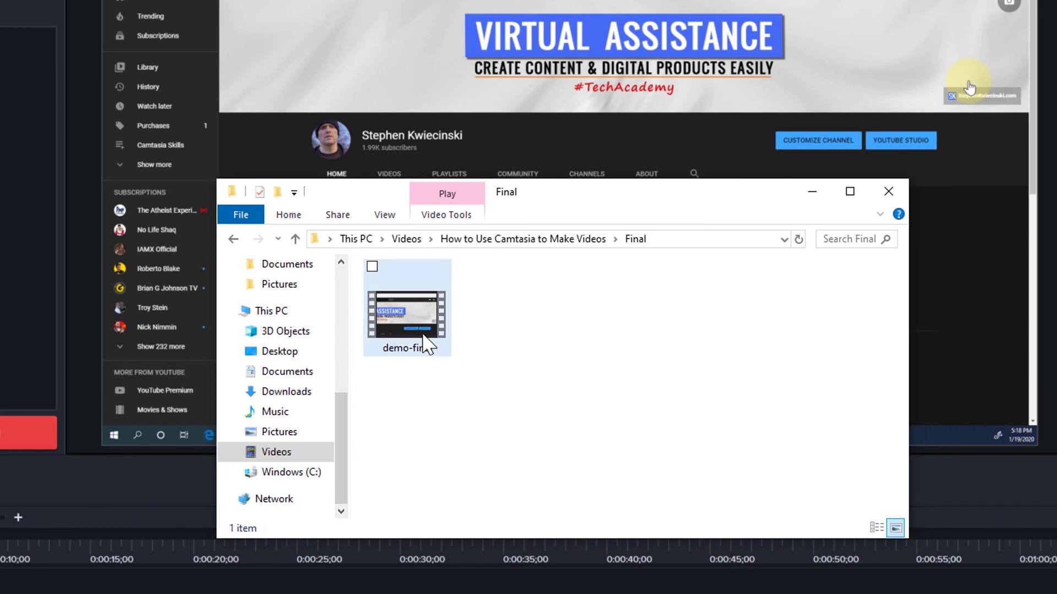
Step: Play the exported demo-final video from the Final folder in Movies & TV
click(421, 328)
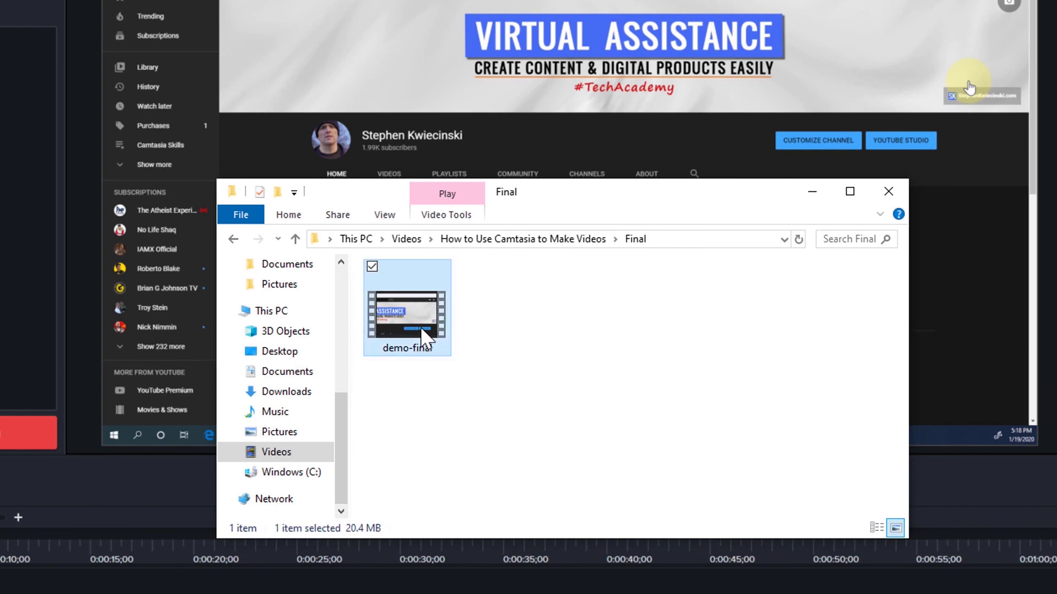
double_click(421, 325)
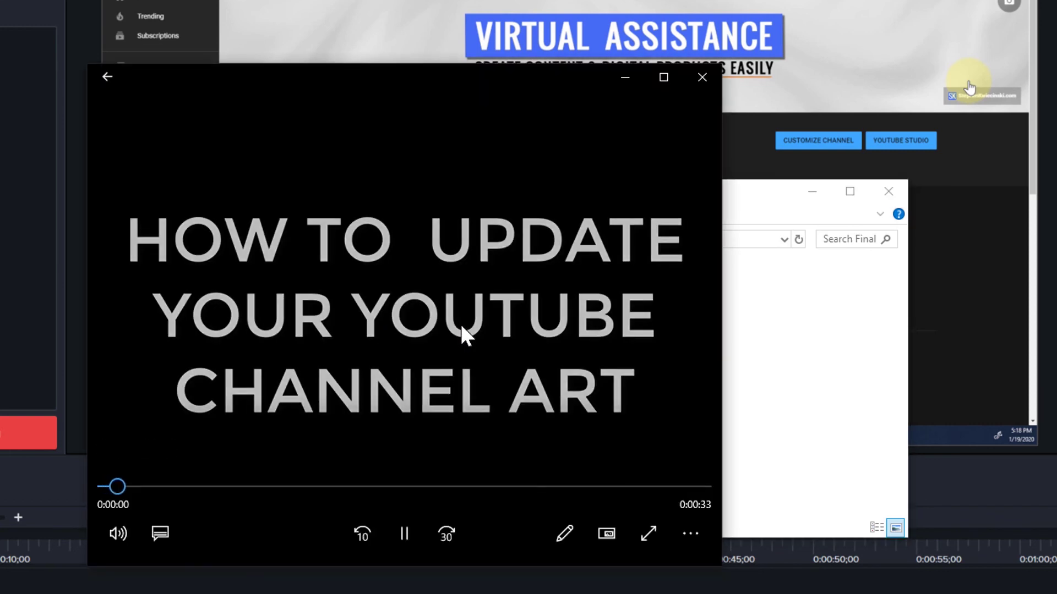